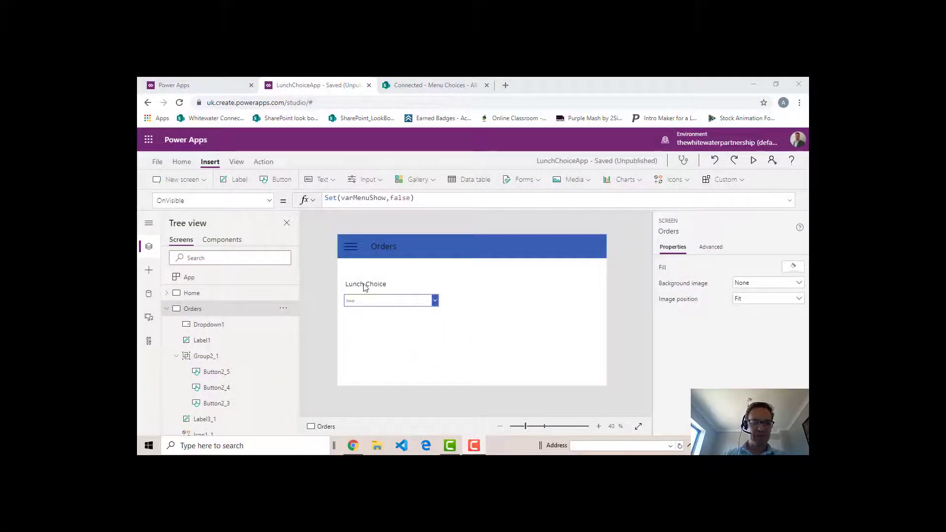
Step: Duplicate the Lunch Choice label, place the copy below the dropdown, and change its text to "Requested By"
{"action": "left_click", "coordinate": [400, 289]}
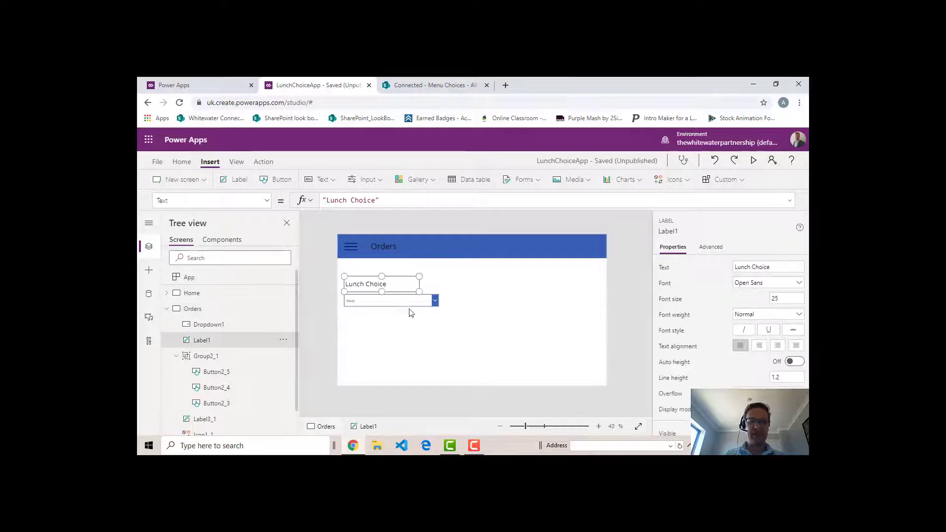
{"action": "left_click", "coordinate": [405, 340]}
{"action": "key", "text": "ctrl+v"}
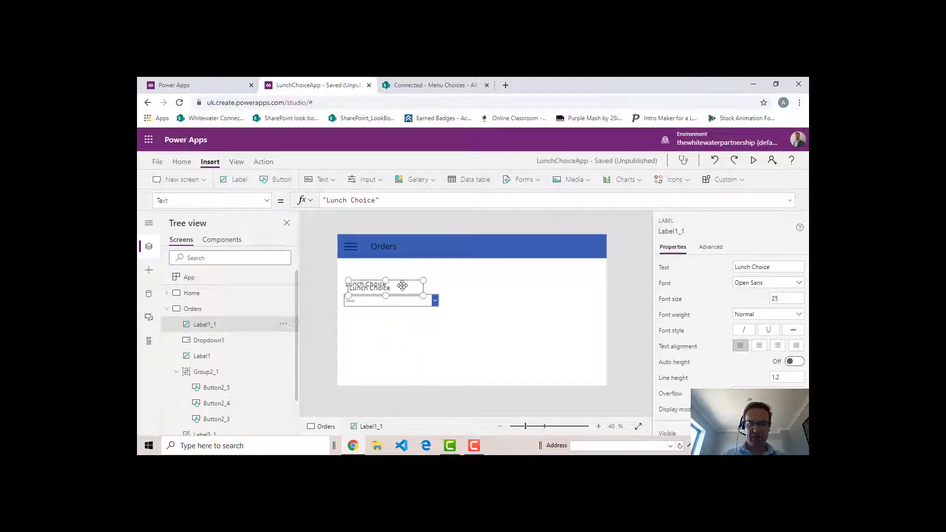
{"action": "left_click_drag", "start_coordinate": [400, 284], "coordinate": [398, 330]}
{"action": "double_click", "coordinate": [396, 335]}
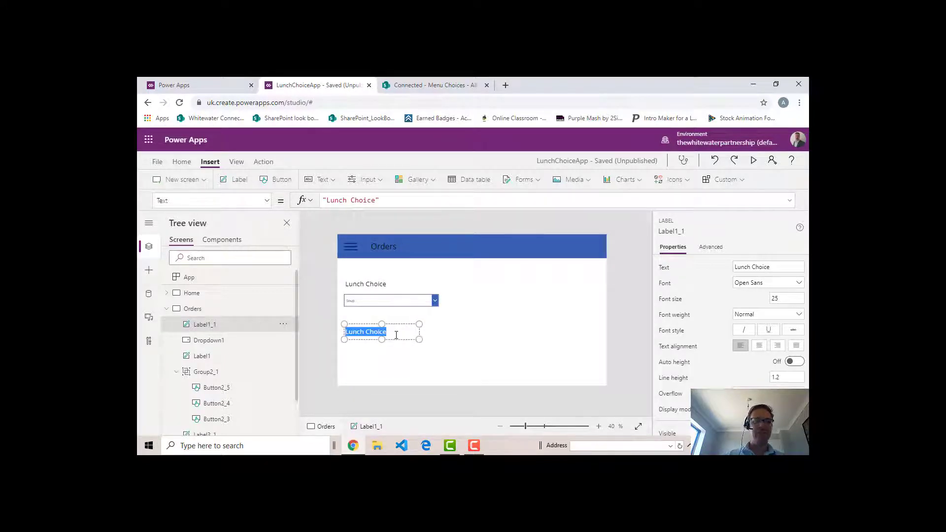
{"action": "type", "text": "Requested By"}
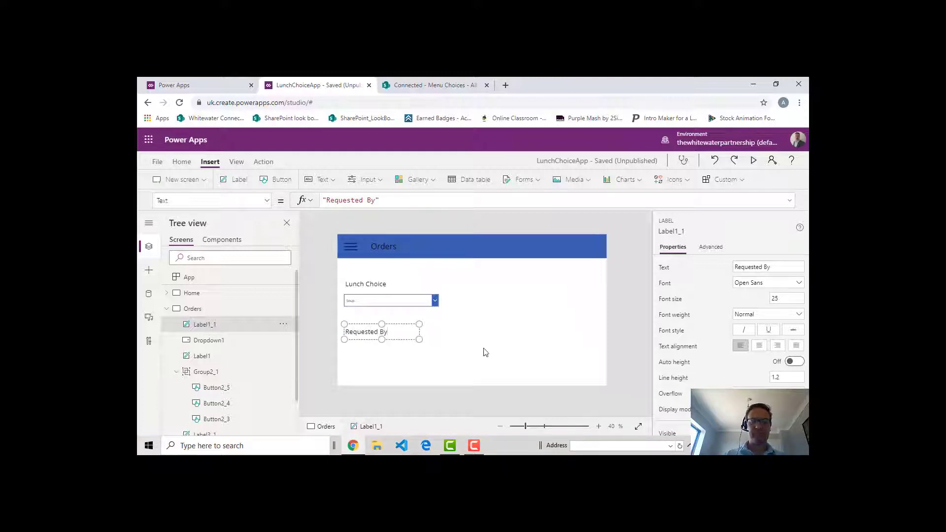
{"action": "left_click", "coordinate": [401, 351]}
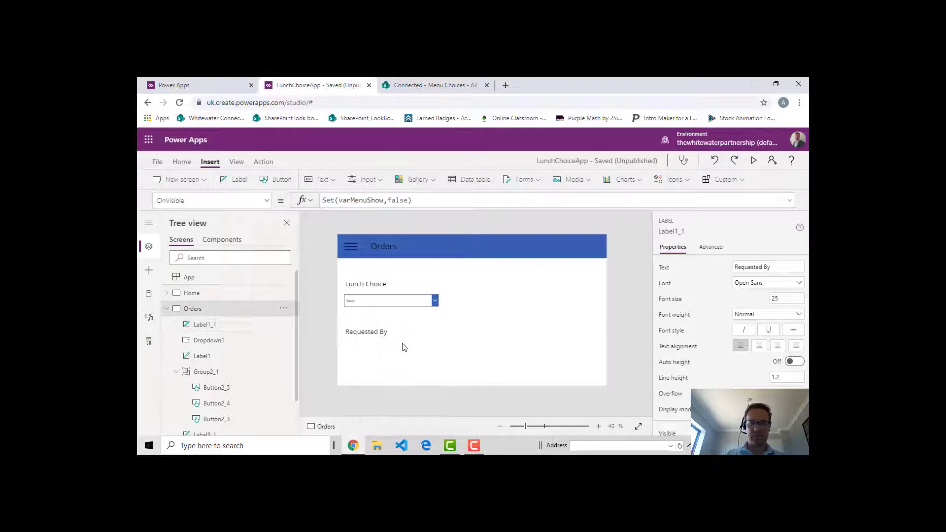
Step: Duplicate the Requested By label, place the copy across from the Lunch Choice label, and change its text to "Building"
{"action": "left_click", "coordinate": [403, 334]}
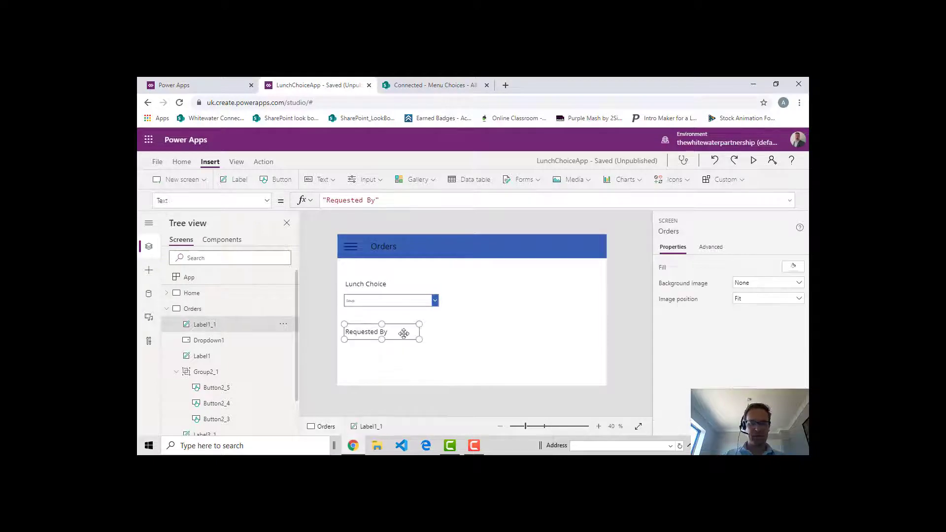
{"action": "left_click", "coordinate": [458, 362]}
{"action": "key", "text": "ctrl+v"}
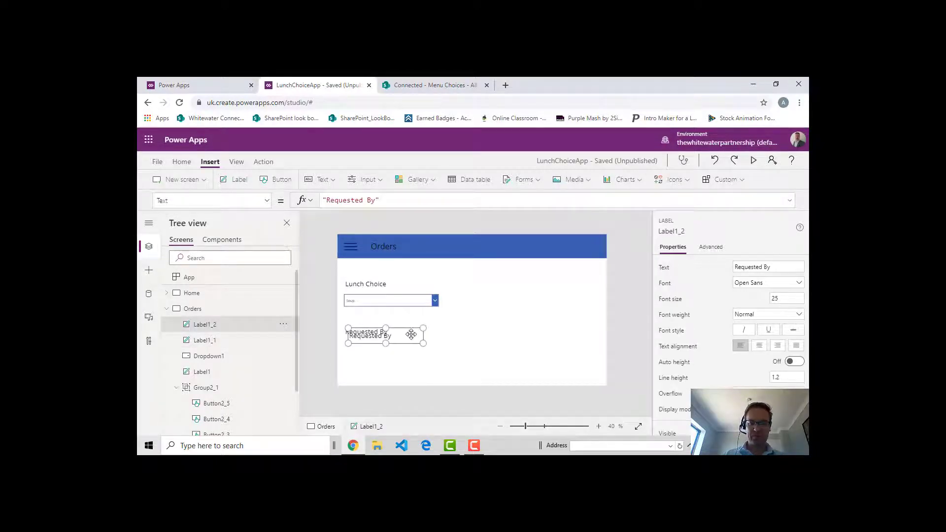
{"action": "left_click_drag", "start_coordinate": [411, 335], "coordinate": [542, 286]}
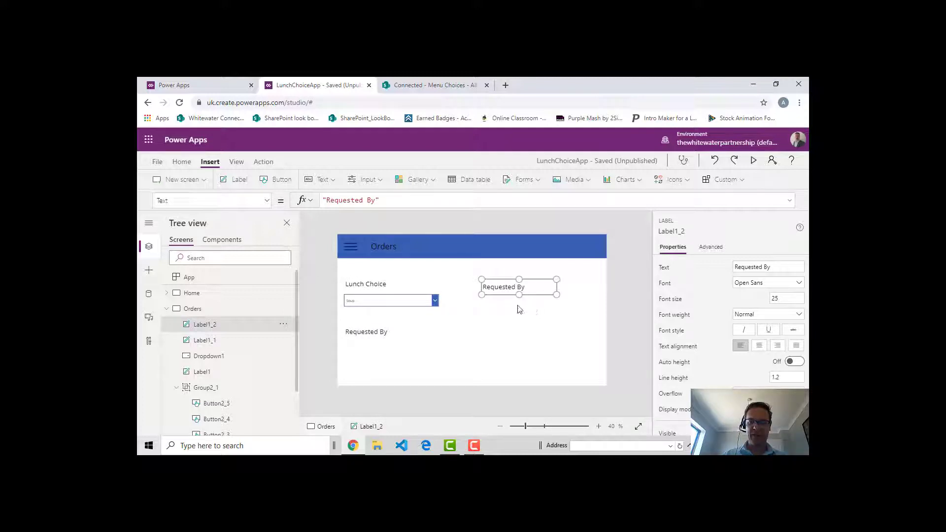
{"action": "double_click", "coordinate": [537, 287]}
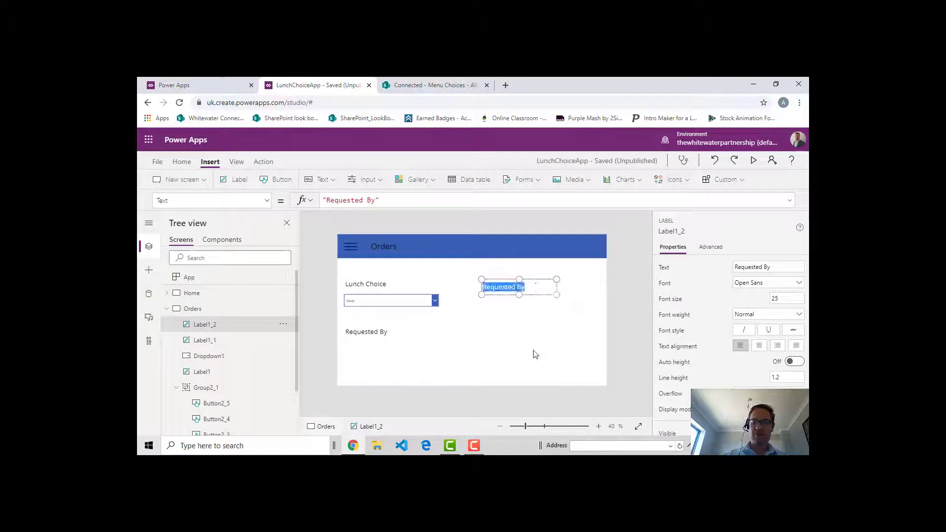
{"action": "key", "text": "Delete"}
{"action": "type", "text": "B"}
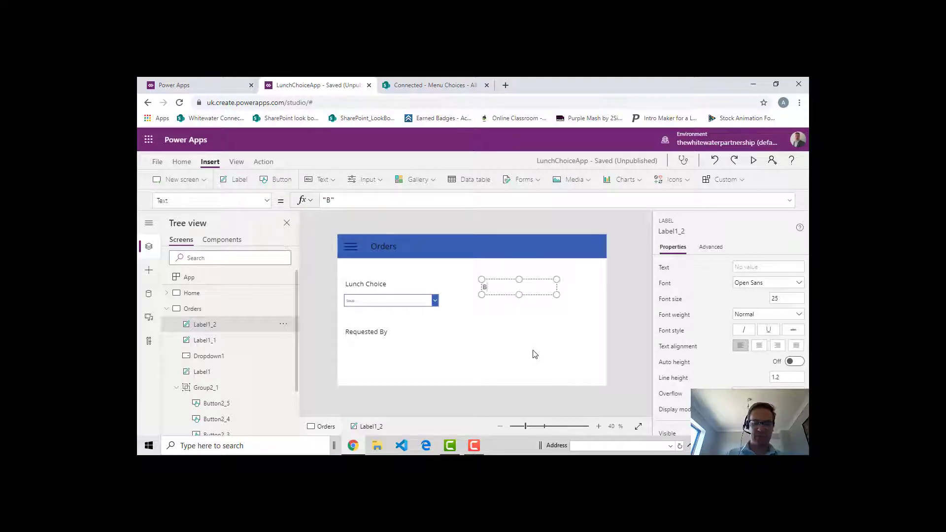
{"action": "type", "text": "uilding"}
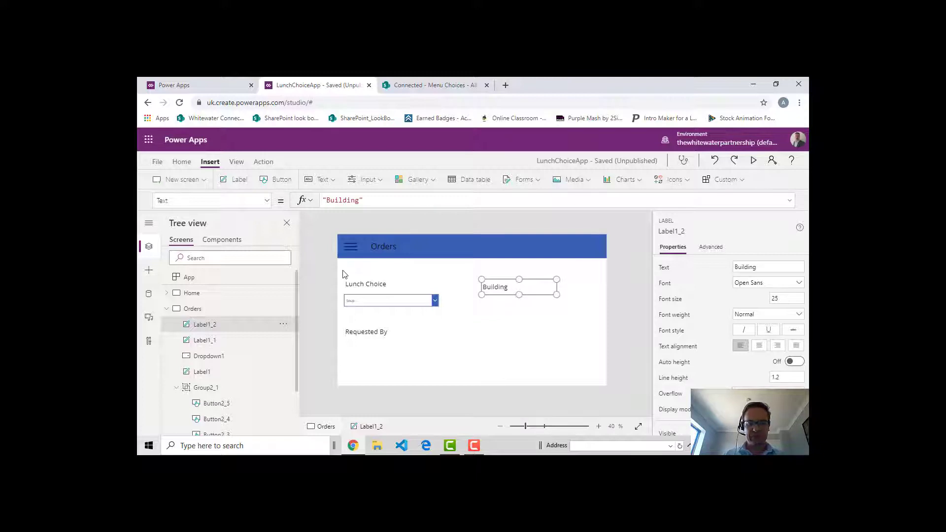
Step: Insert a text input beneath the Requested By label, matching the dropdown's width, and place a copy beneath the Building label
{"action": "left_click", "coordinate": [334, 181]}
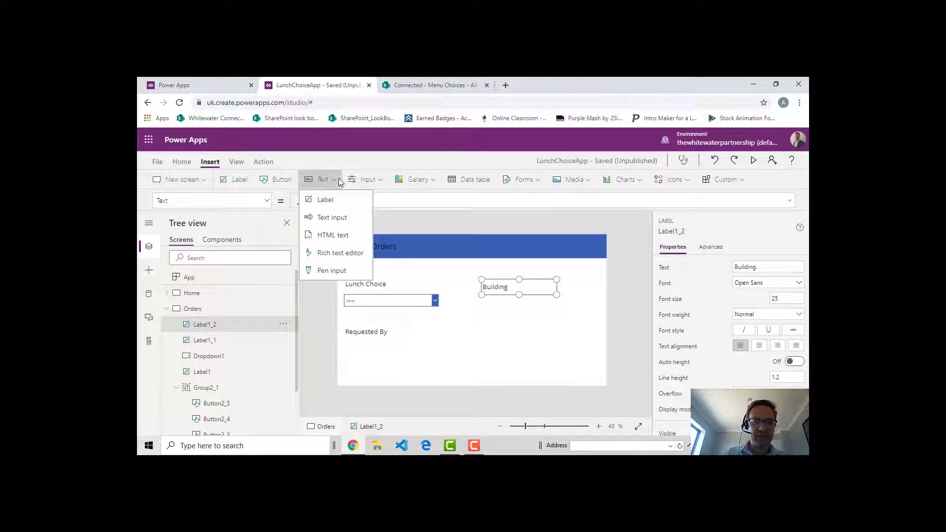
{"action": "left_click", "coordinate": [333, 217]}
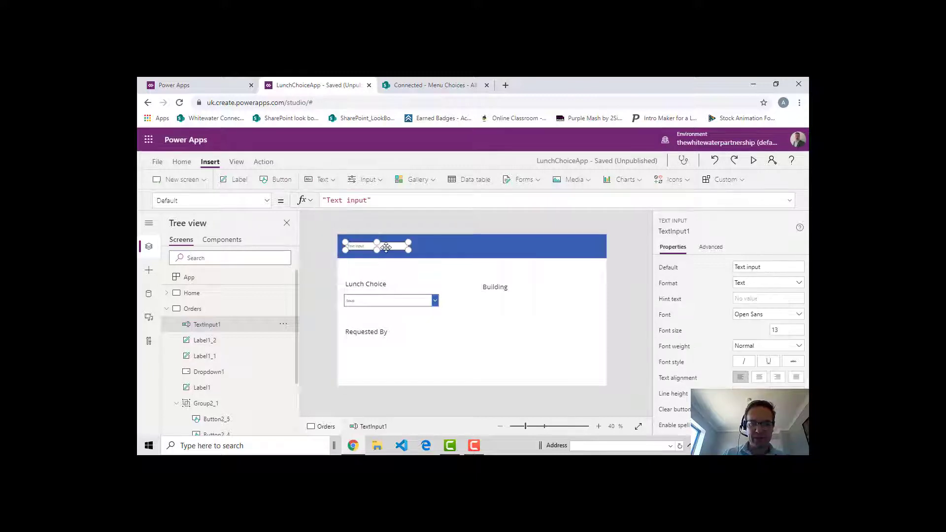
{"action": "left_click_drag", "start_coordinate": [386, 248], "coordinate": [408, 345]}
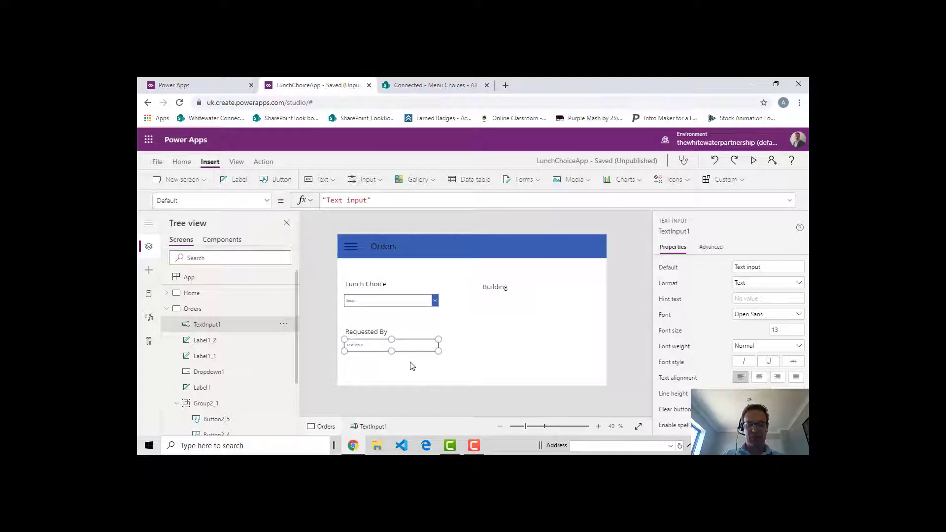
{"action": "key", "text": "ctrl+c"}
{"action": "key", "text": "ctrl+v"}
{"action": "left_click_drag", "start_coordinate": [413, 347], "coordinate": [550, 301]}
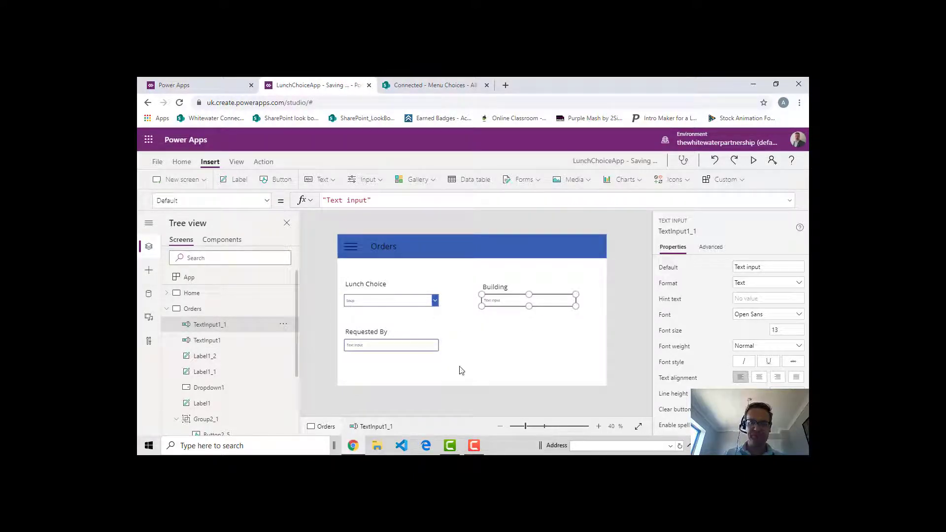
Step: Replace the default value of the Requested By text input with the formula User().FullName
{"action": "left_click", "coordinate": [389, 349]}
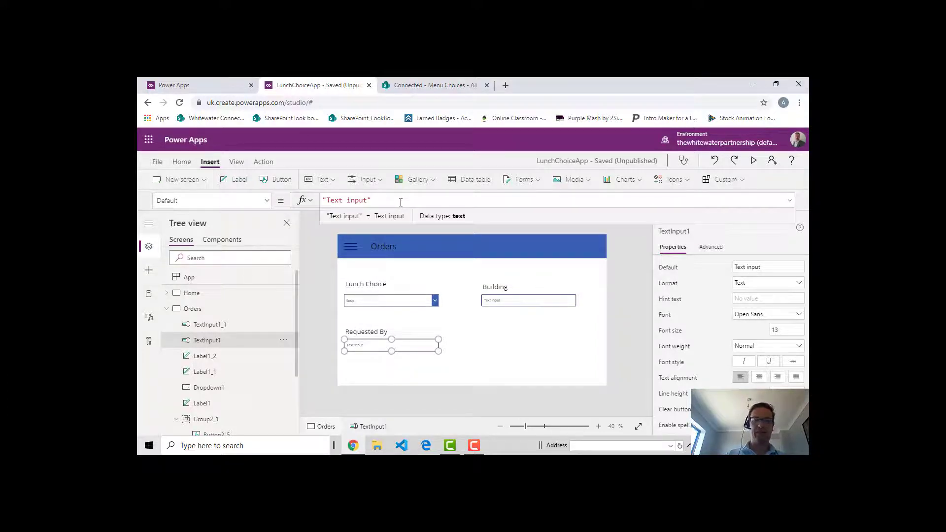
{"action": "key", "text": "BackSpace"}
{"action": "key", "text": "BackSpace"}
{"action": "key", "text": "BackSpace"}
{"action": "key", "text": "BackSpace"}
{"action": "key", "text": "BackSpace"}
{"action": "key", "text": "BackSpace"}
{"action": "key", "text": "BackSpace"}
{"action": "key", "text": "BackSpace"}
{"action": "key", "text": "BackSpace"}
{"action": "key", "text": "BackSpace"}
{"action": "key", "text": "BackSpace"}
{"action": "key", "text": "BackSpace"}
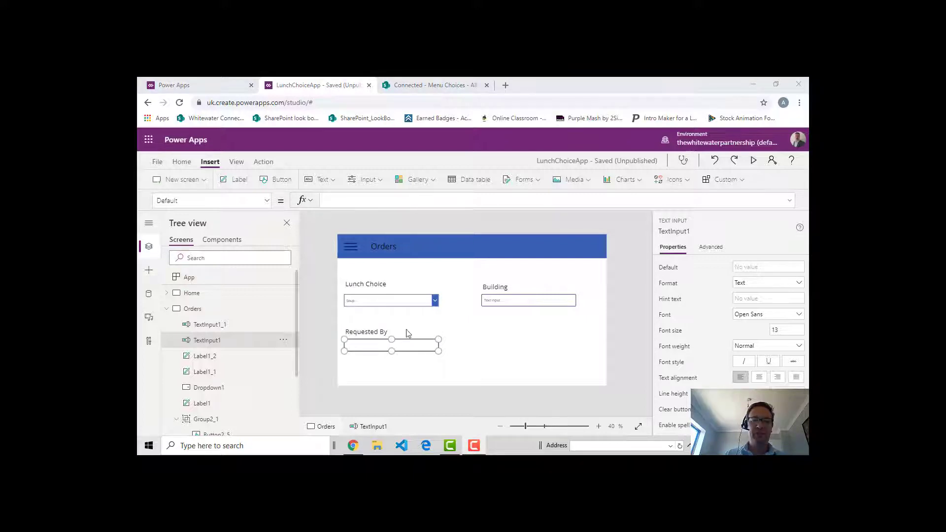
{"action": "left_click", "coordinate": [369, 201]}
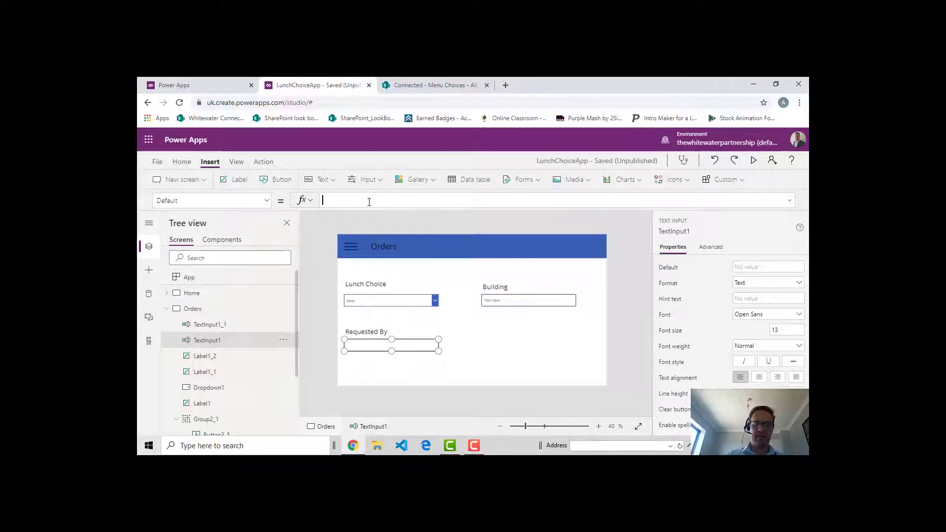
{"action": "type", "text": "User("}
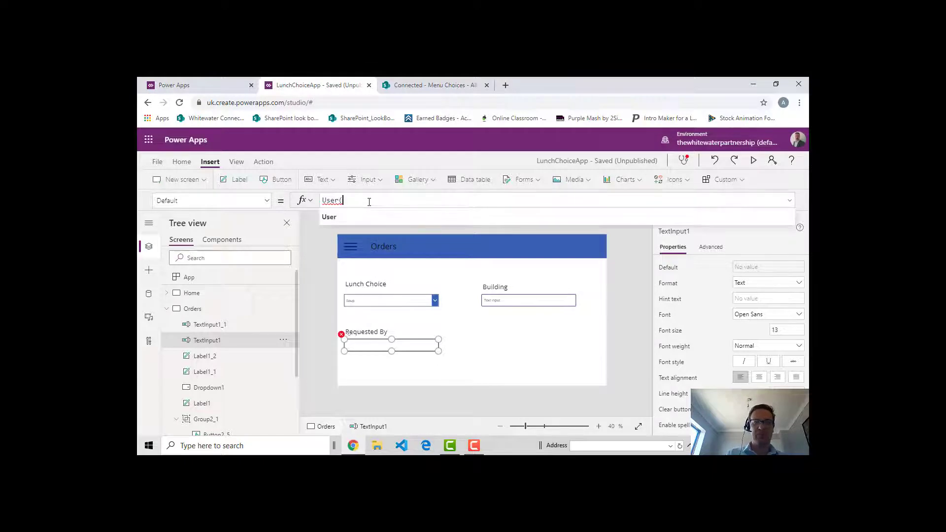
{"action": "type", "text": ")."}
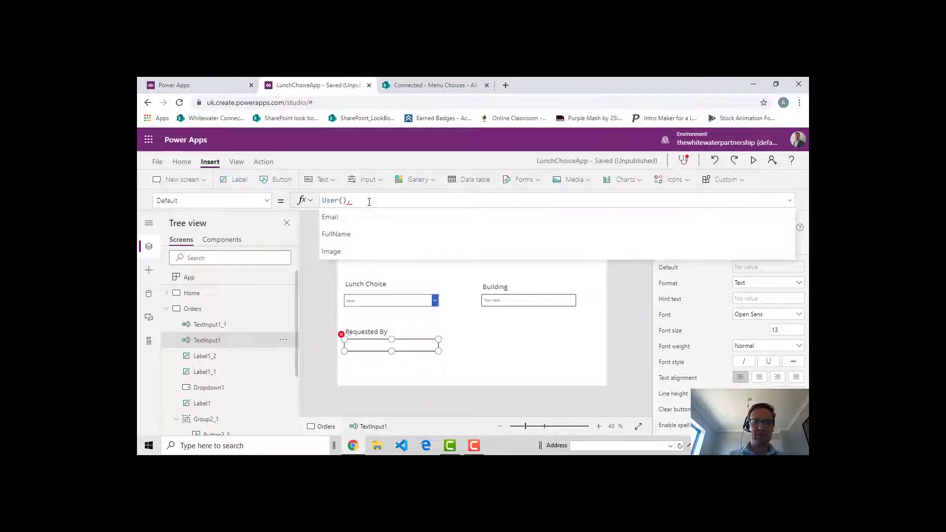
{"action": "key", "text": "Down"}
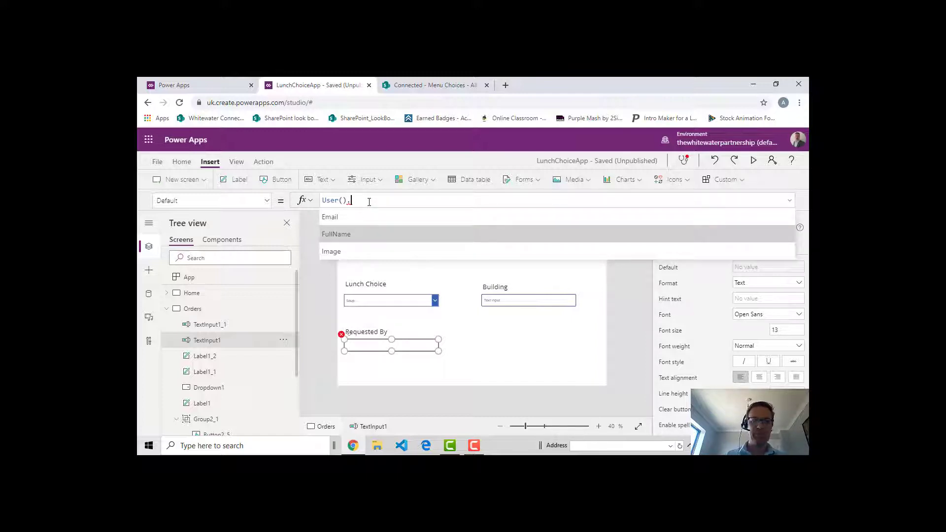
{"action": "key", "text": "Return"}
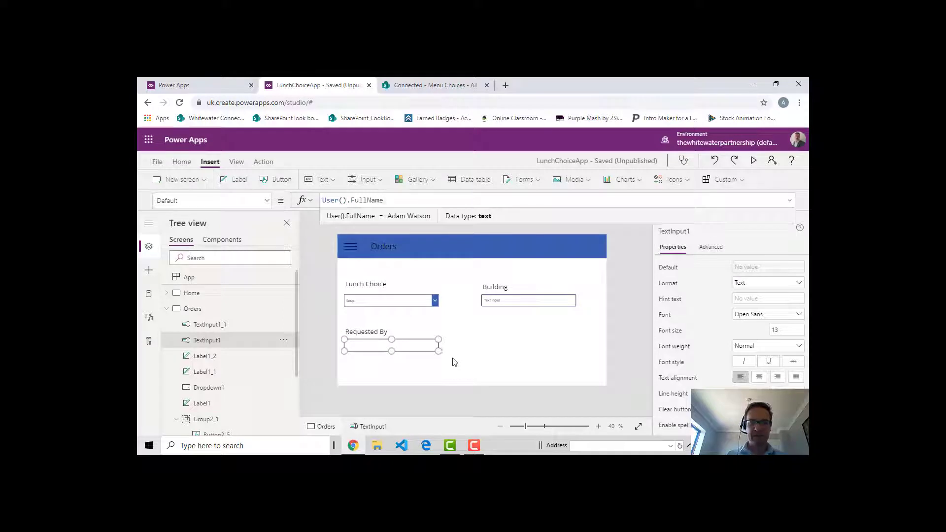
{"action": "left_click", "coordinate": [491, 349]}
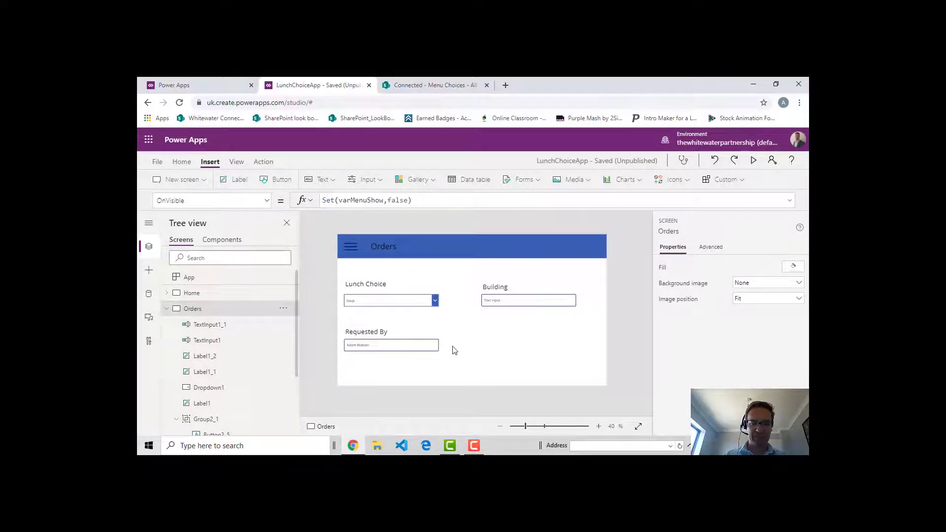
Step: Clear the default text of the Building text input, leaving an empty string ""
{"action": "left_click", "coordinate": [512, 301]}
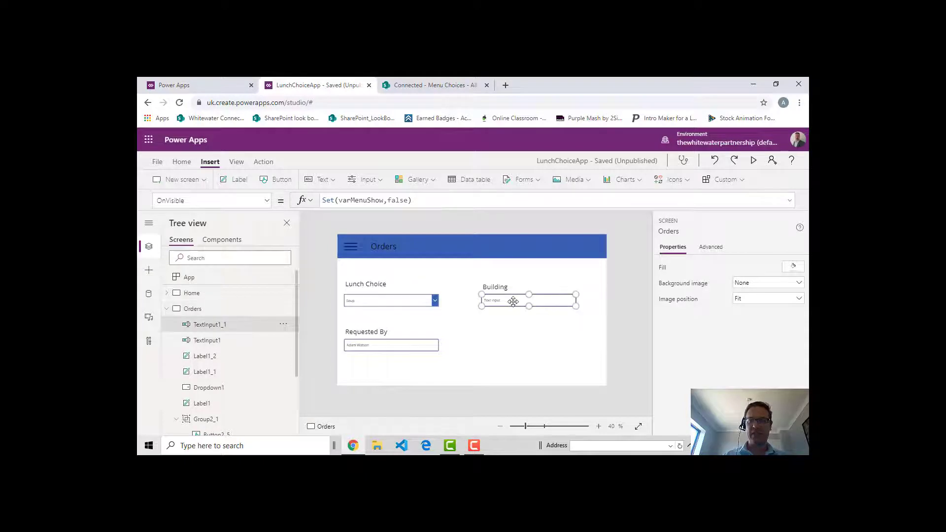
{"action": "left_click", "coordinate": [368, 200]}
{"action": "key", "text": "BackSpace"}
{"action": "key", "text": "BackSpace"}
{"action": "key", "text": "BackSpace"}
{"action": "key", "text": "BackSpace"}
{"action": "key", "text": "BackSpace"}
{"action": "key", "text": "BackSpace"}
{"action": "key", "text": "BackSpace"}
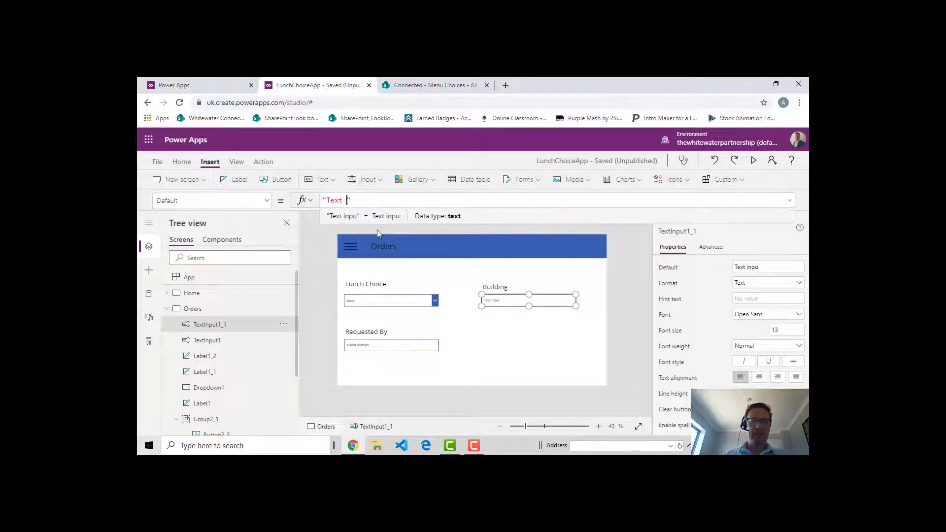
{"action": "key", "text": "BackSpace"}
{"action": "key", "text": "BackSpace"}
{"action": "key", "text": "BackSpace"}
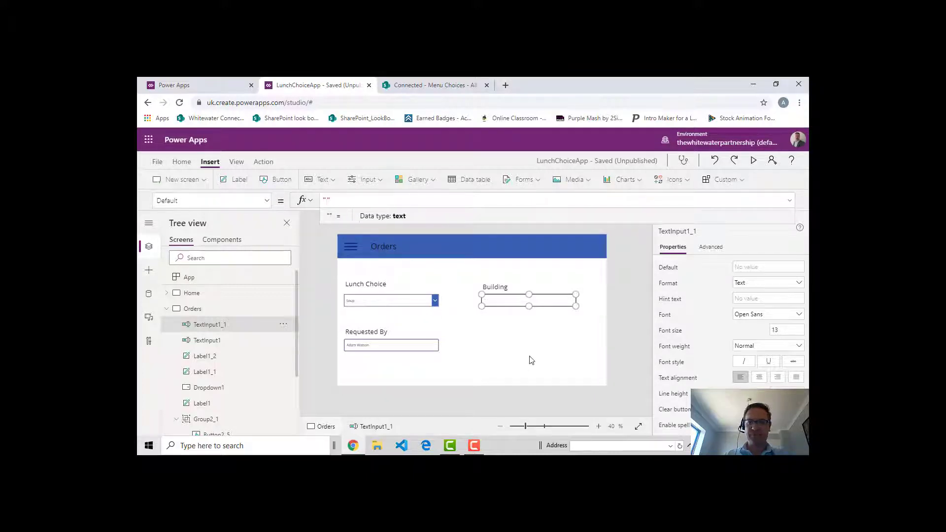
{"action": "left_click", "coordinate": [526, 349]}
Step: Preview the app and test the order fields with Pancakes as lunch choice, the requester's first name only, and 1 as building
{"action": "left_click", "coordinate": [753, 160]}
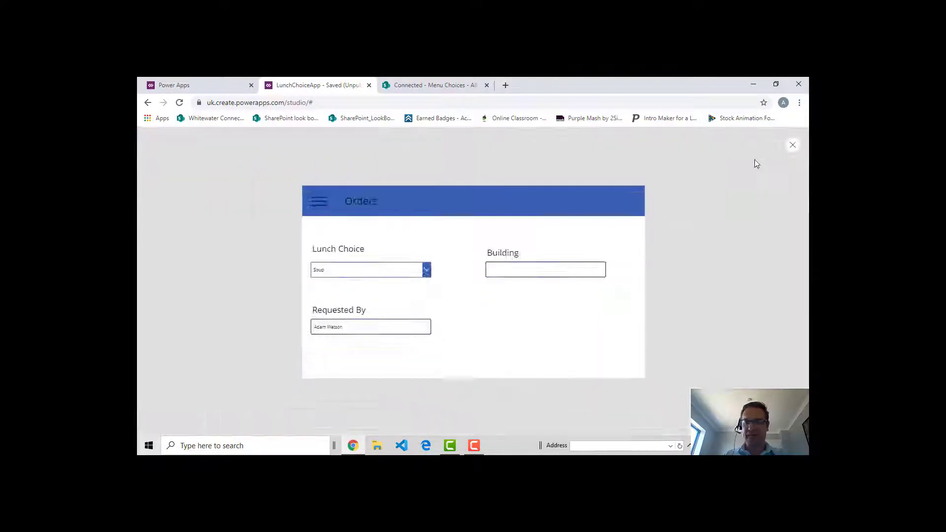
{"action": "left_click", "coordinate": [401, 264]}
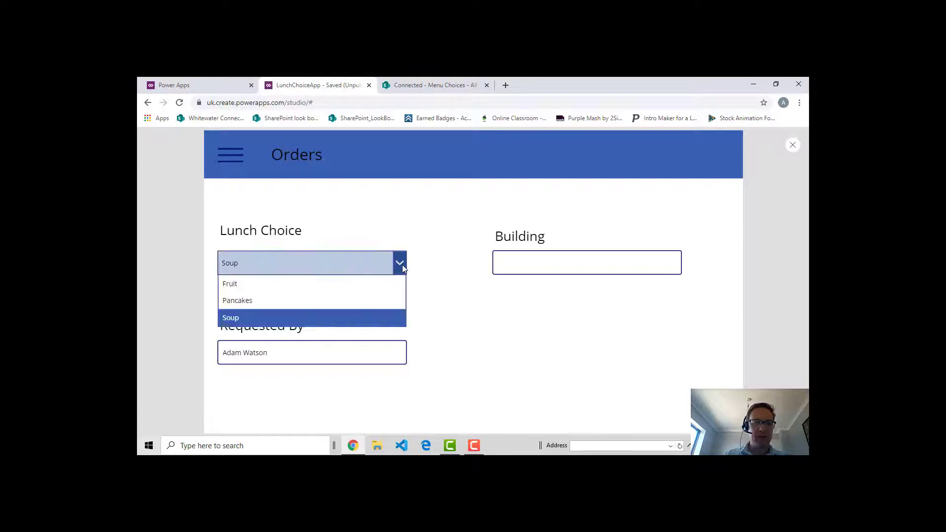
{"action": "left_click", "coordinate": [316, 305]}
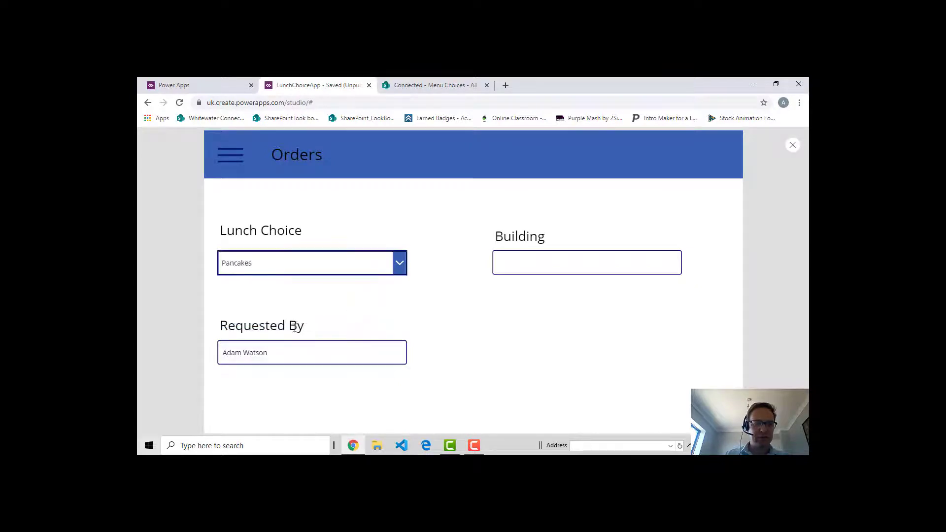
{"action": "left_click", "coordinate": [299, 353]}
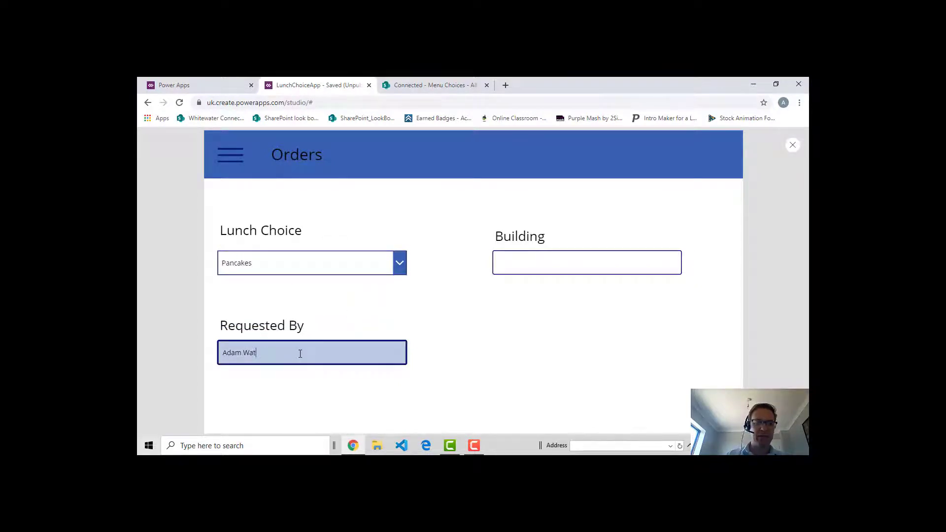
{"action": "left_click", "coordinate": [564, 258]}
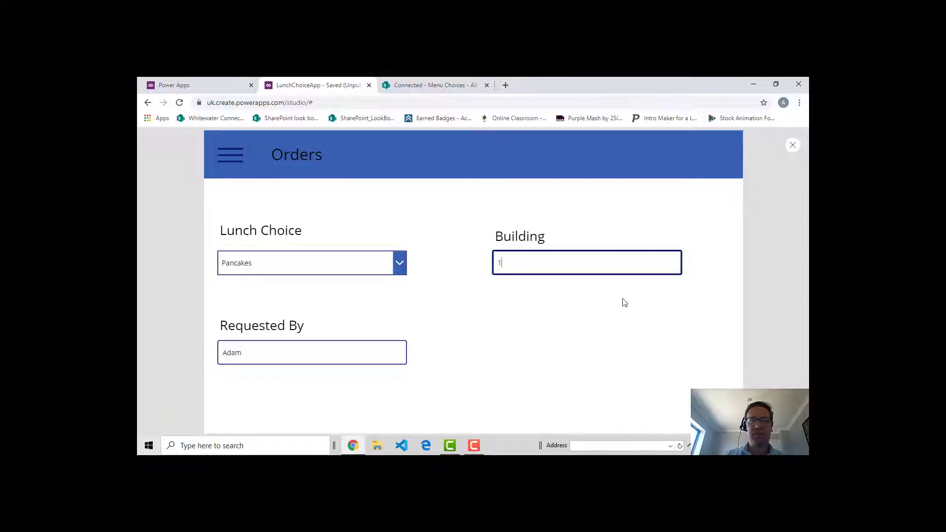
{"action": "key", "text": "BackSpace"}
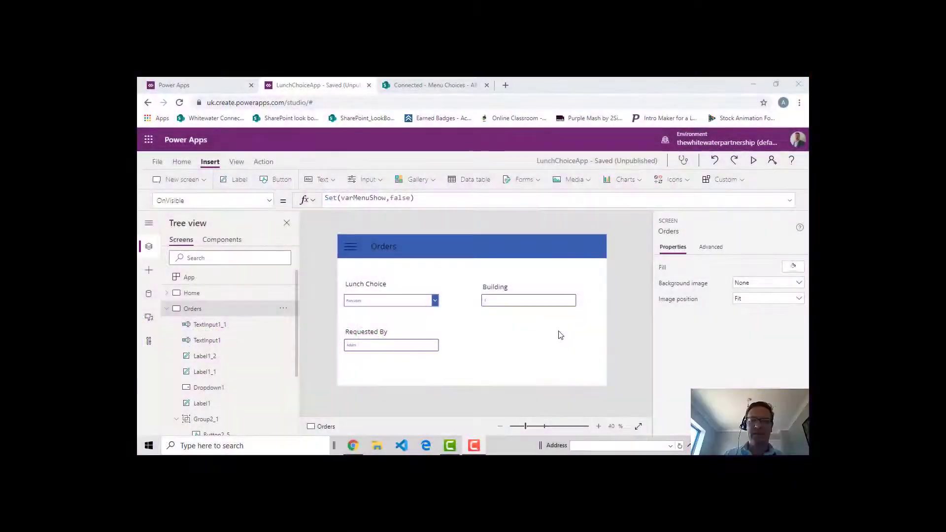
Step: Add a button of about 192 by 73 beneath the Building input and place a matching copy beside it
{"action": "left_click", "coordinate": [278, 179]}
{"action": "left_click_drag", "start_coordinate": [369, 247], "coordinate": [508, 343]}
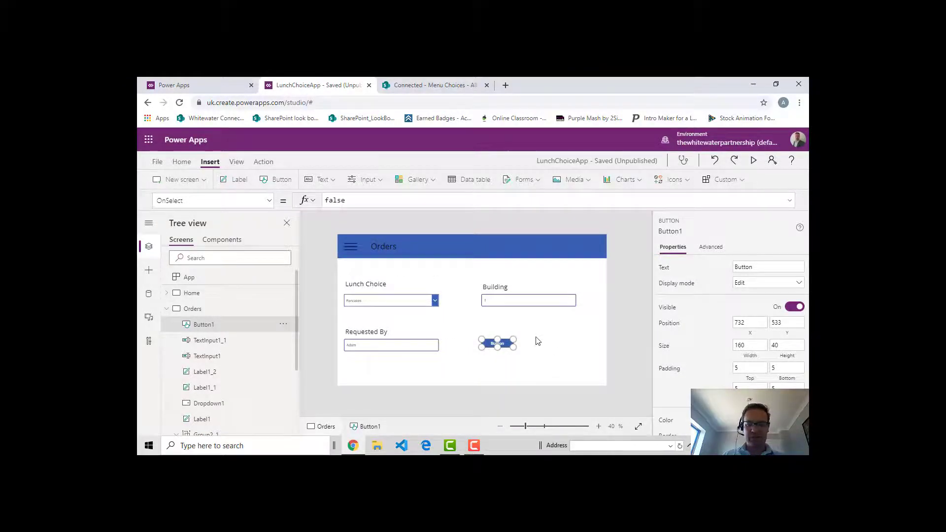
{"action": "key", "text": "ctrl+c"}
{"action": "key", "text": "ctrl+v"}
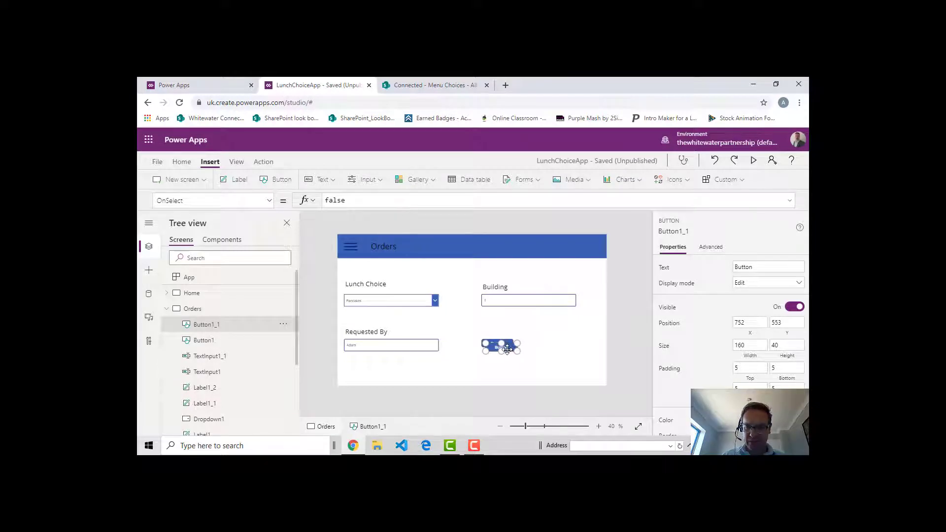
{"action": "left_click_drag", "start_coordinate": [503, 345], "coordinate": [520, 333]}
{"action": "left_click", "coordinate": [507, 348]}
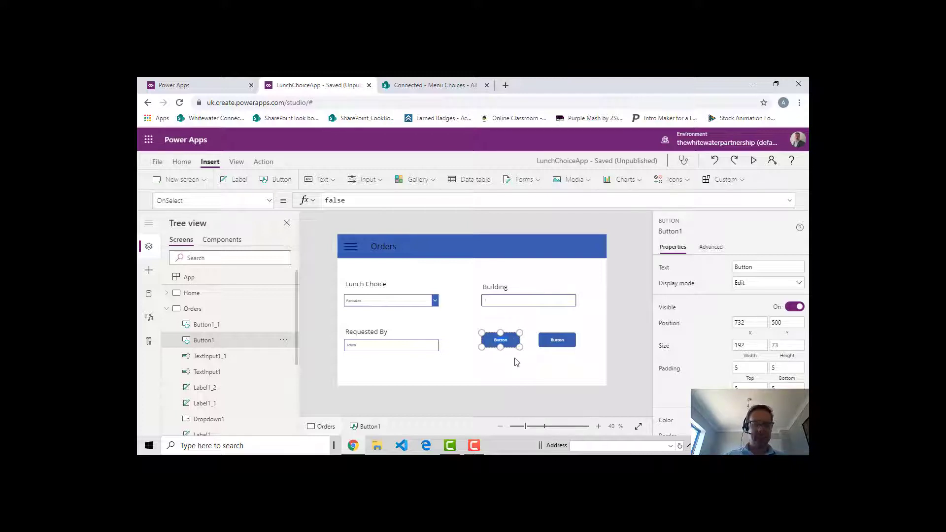
Step: Set the text of the first button to Submit and the second button to Clear
{"action": "type", "text": "mit"}
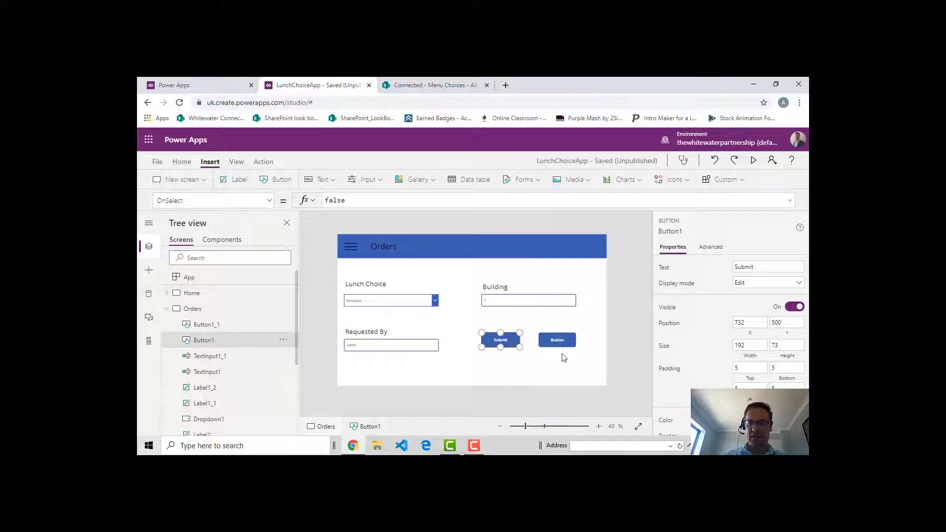
{"action": "left_click", "coordinate": [544, 369]}
{"action": "left_click", "coordinate": [560, 341]}
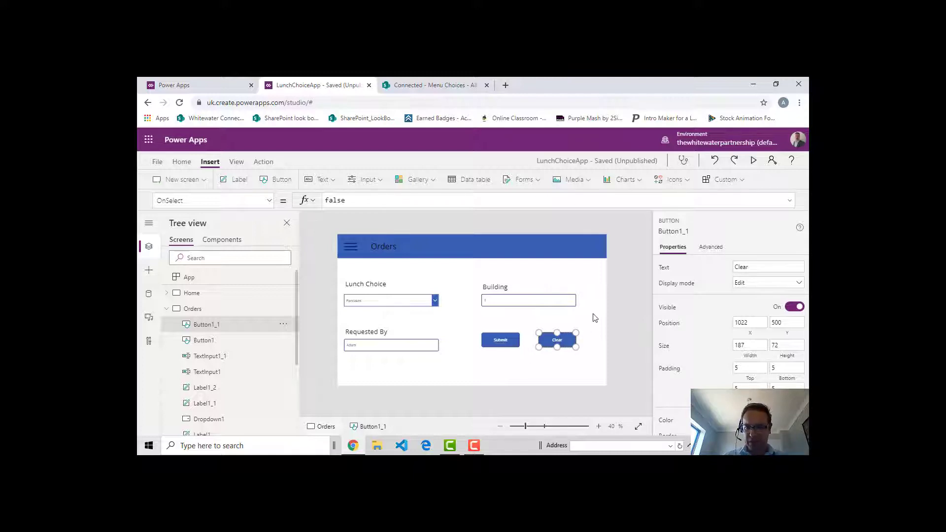
{"action": "left_click", "coordinate": [585, 350]}
Step: Replace the Clear button's OnSelect value with Reset(Dropdown1) to reset the lunch choice
{"action": "left_click", "coordinate": [561, 339]}
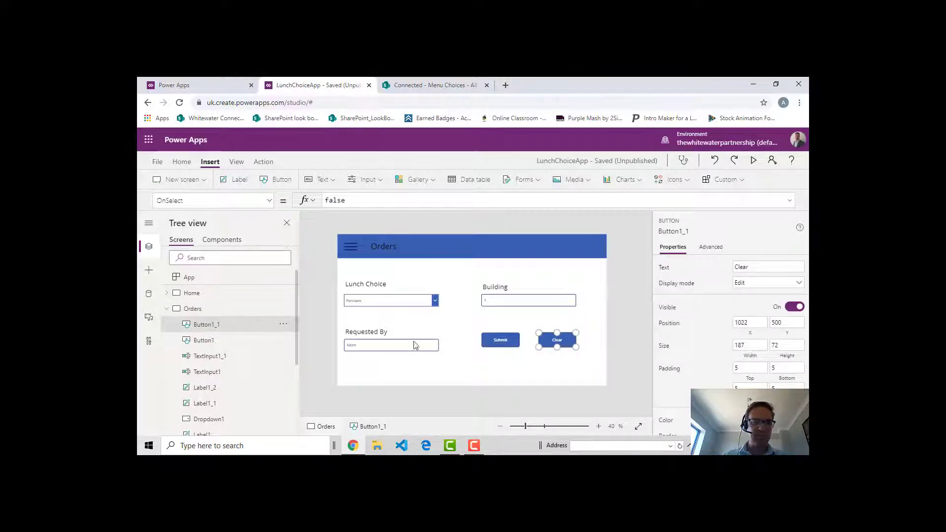
{"action": "left_click", "coordinate": [368, 201]}
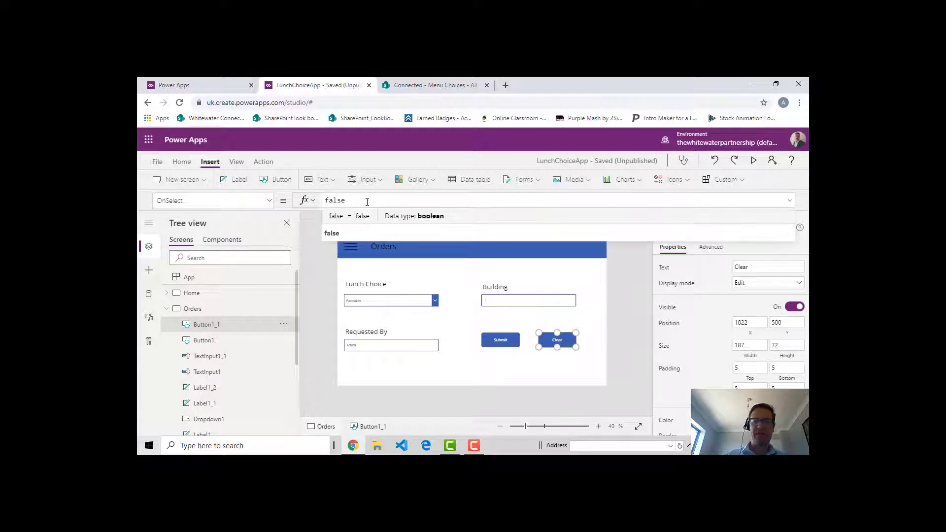
{"action": "key", "text": "BackSpace"}
{"action": "key", "text": "BackSpace"}
{"action": "key", "text": "BackSpace"}
{"action": "key", "text": "BackSpace"}
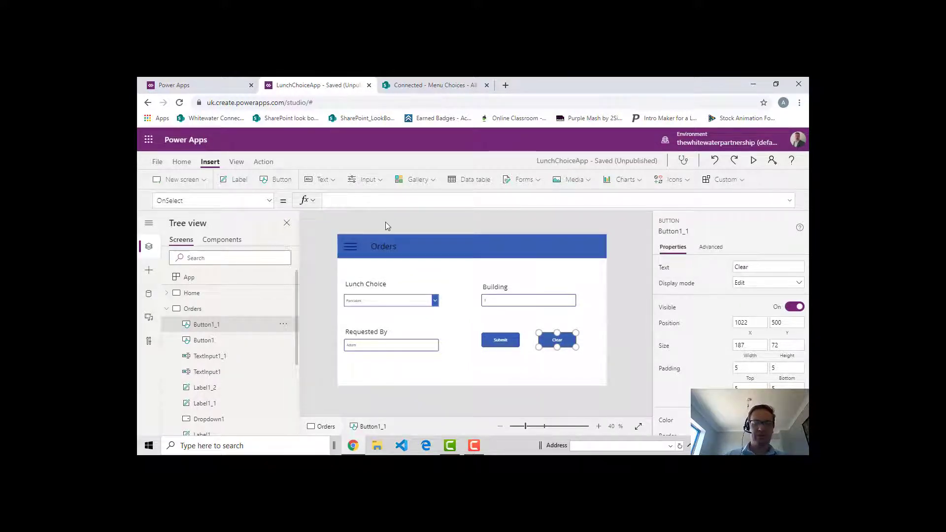
{"action": "type", "text": "Reset("}
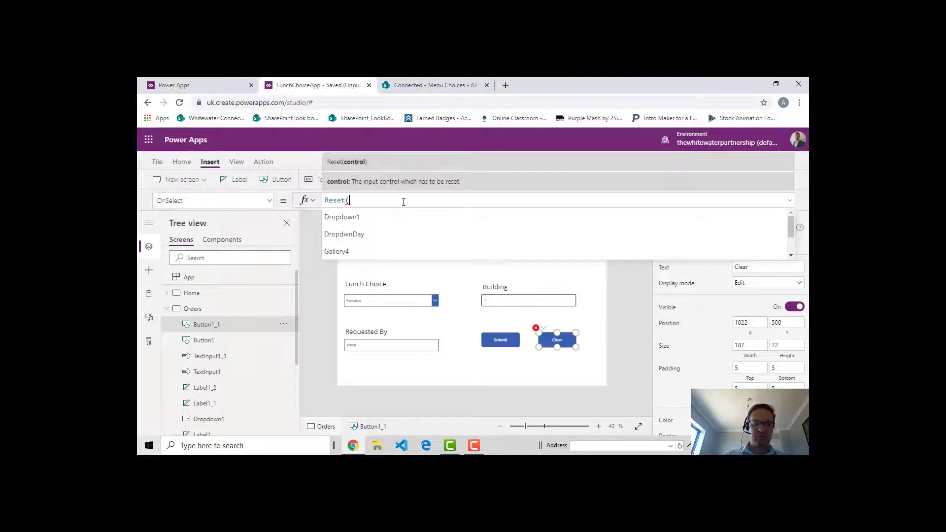
{"action": "type", "text": "Dropd"}
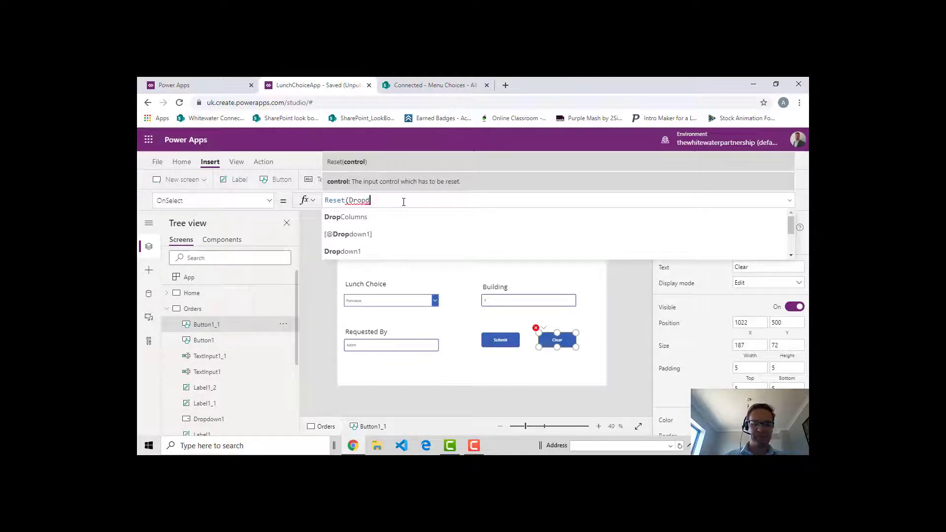
{"action": "type", "text": "own"}
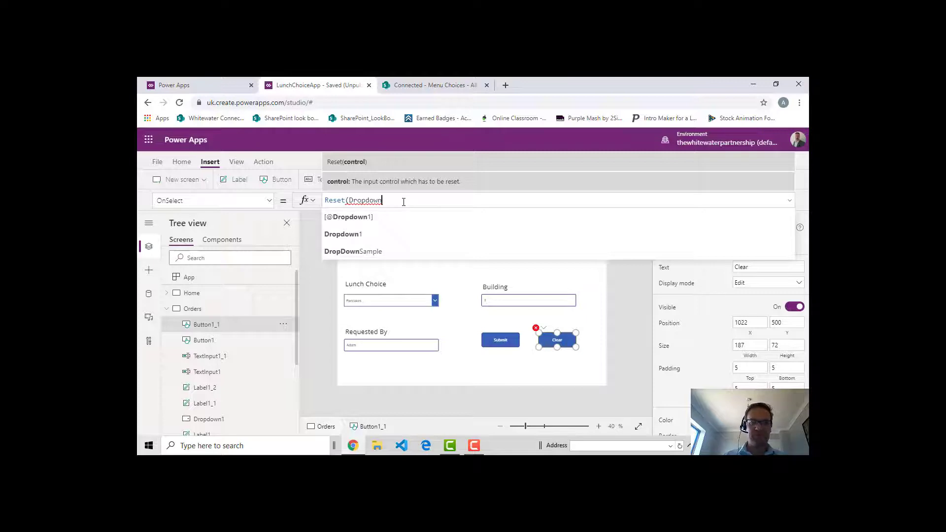
{"action": "type", "text": "1"}
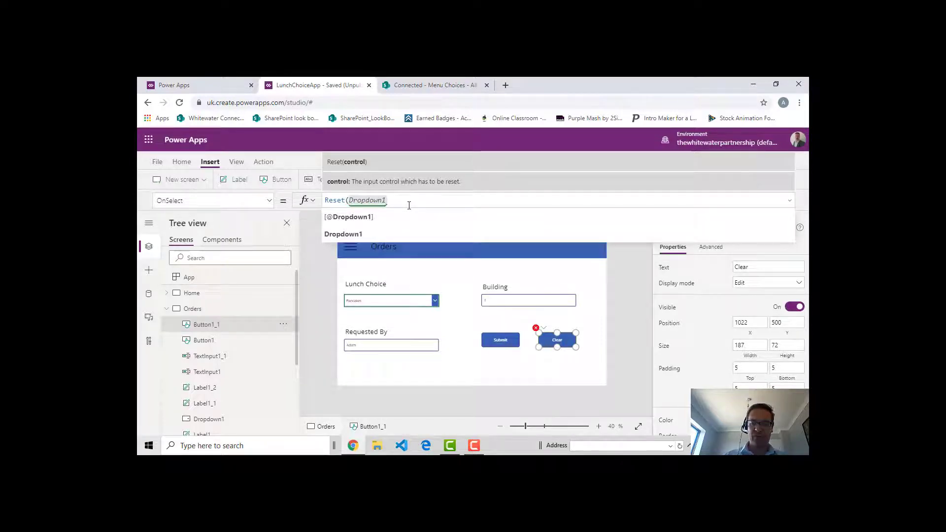
{"action": "type", "text": ")"}
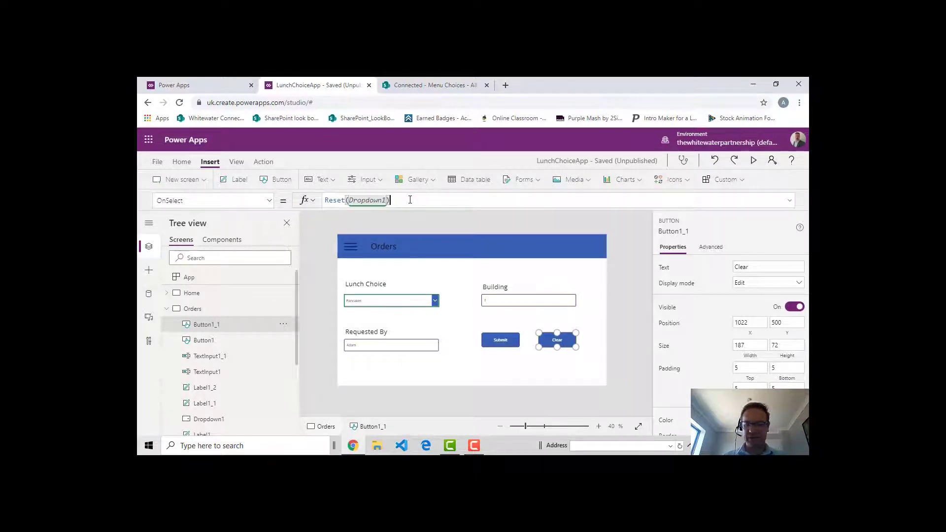
Step: Append Reset(TextInput1); to the Clear button's OnSelect formula to reset the Requested By field
{"action": "type", "text": ";Re"}
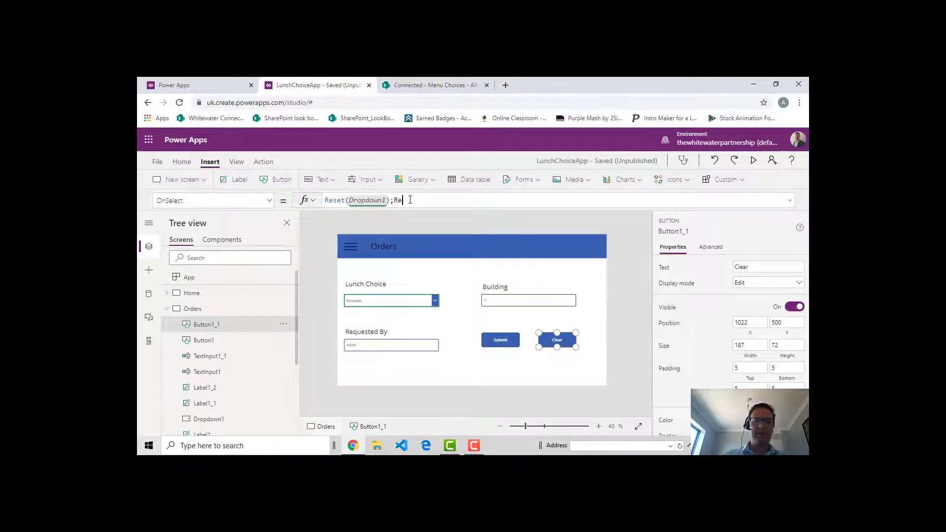
{"action": "type", "text": "set("}
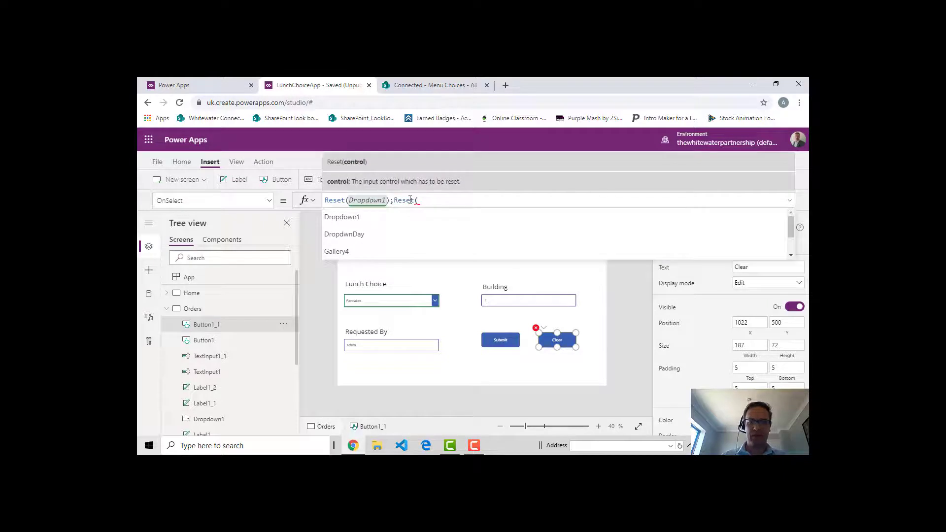
{"action": "type", "text": "T"}
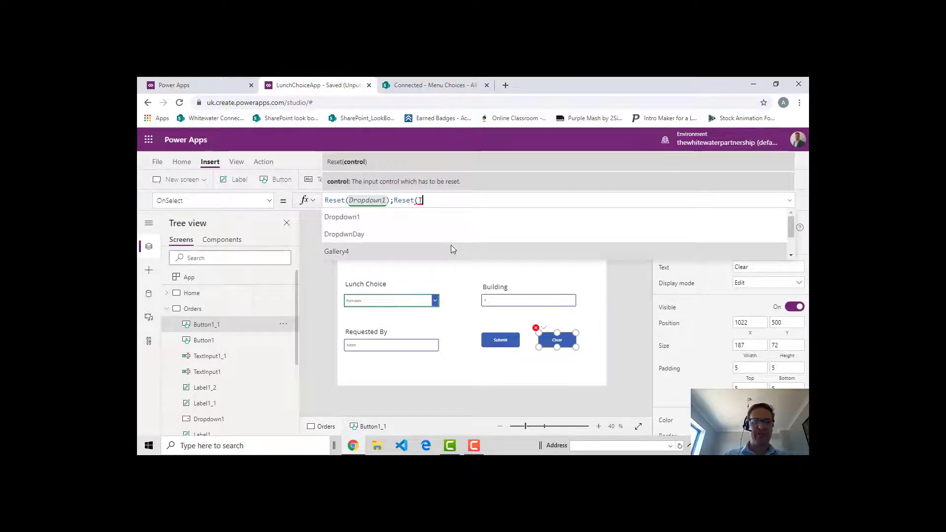
{"action": "type", "text": "ext"}
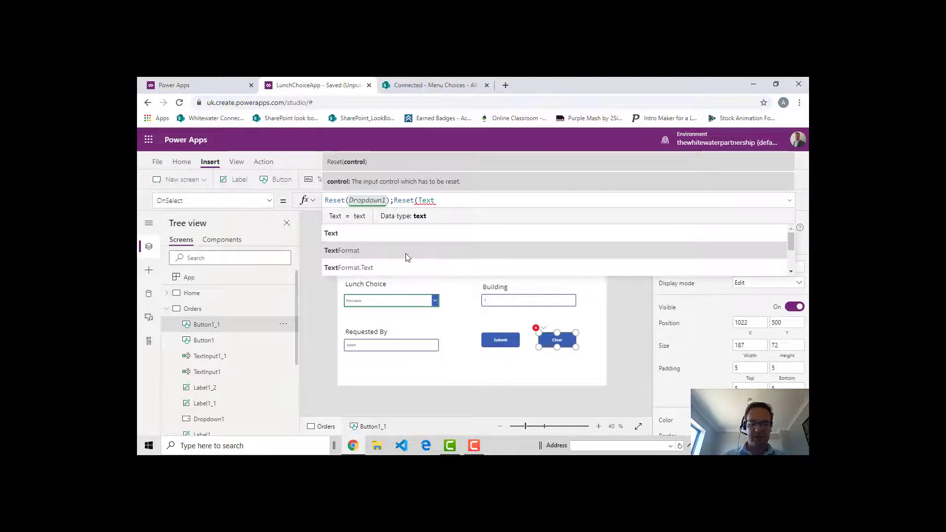
{"action": "type", "text": "I"}
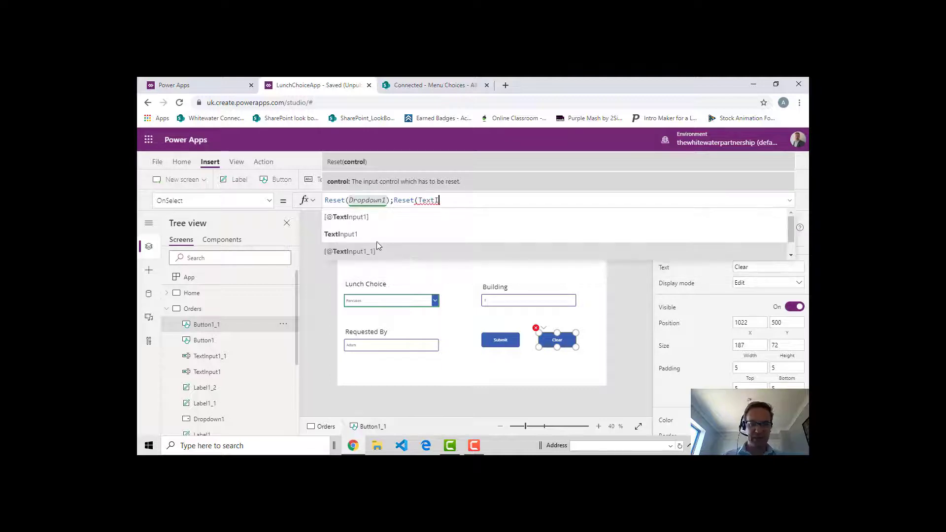
{"action": "left_click", "coordinate": [370, 234]}
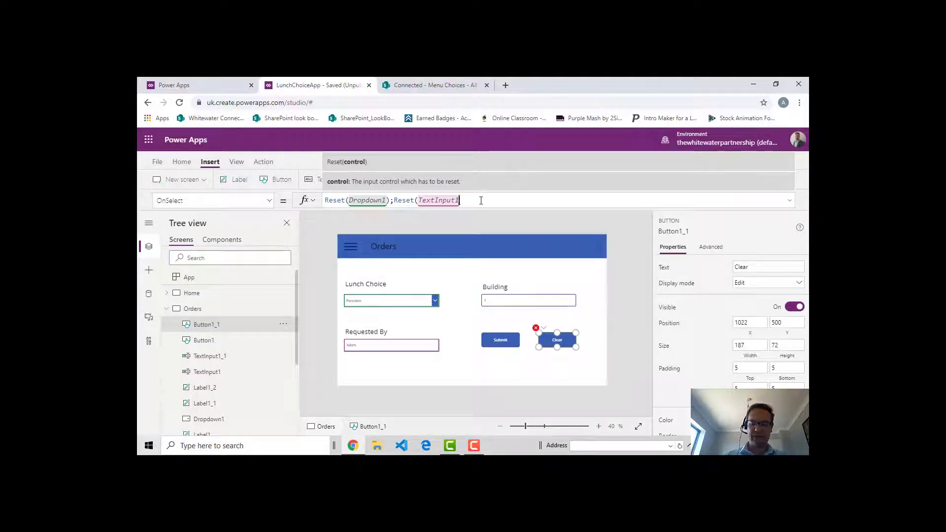
{"action": "type", "text": ");"}
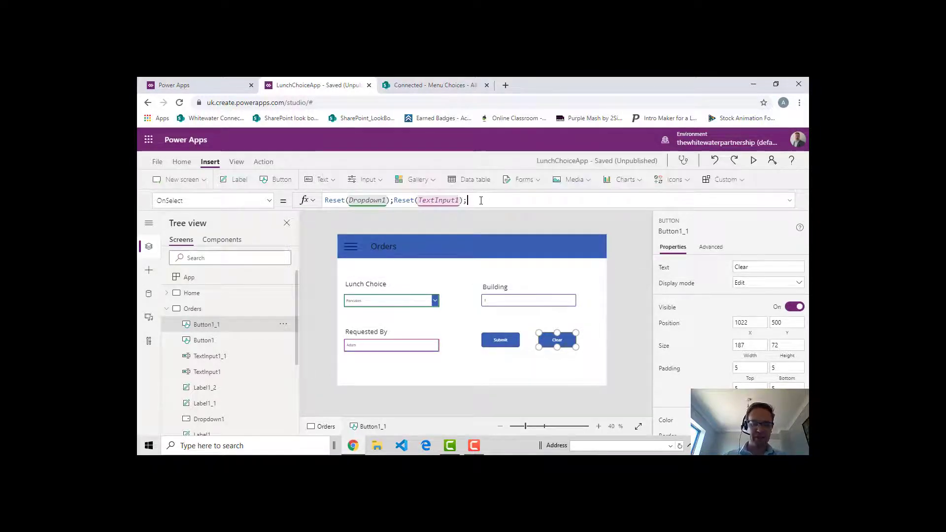
{"action": "type", "text": "Reset"}
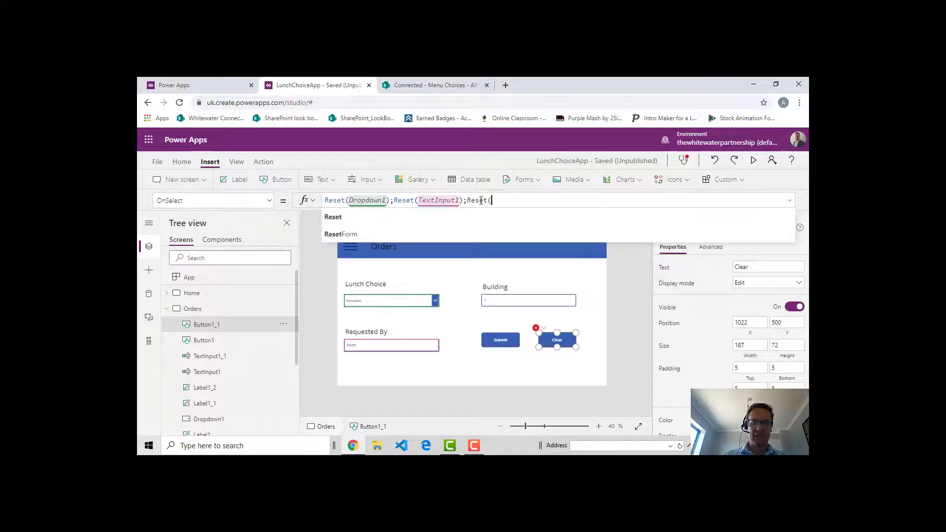
{"action": "type", "text": "(TextInpu"}
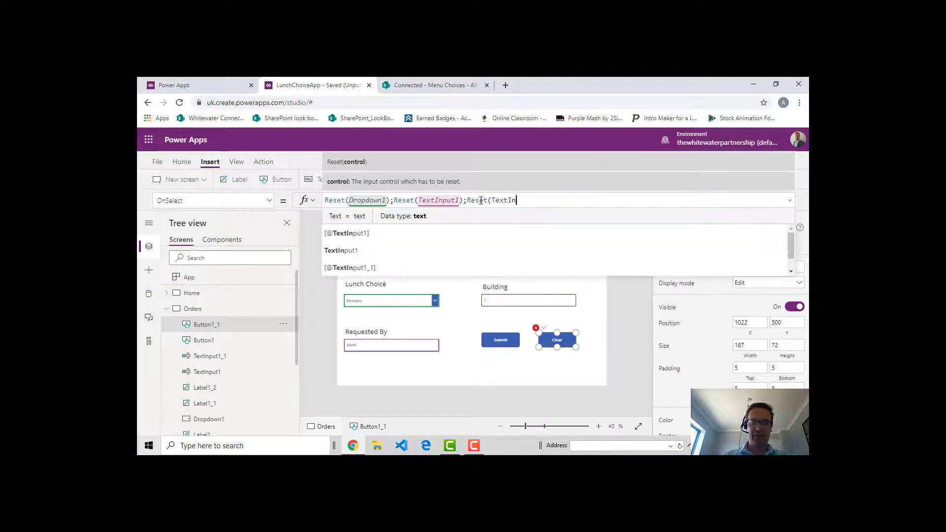
{"action": "type", "text": "t"}
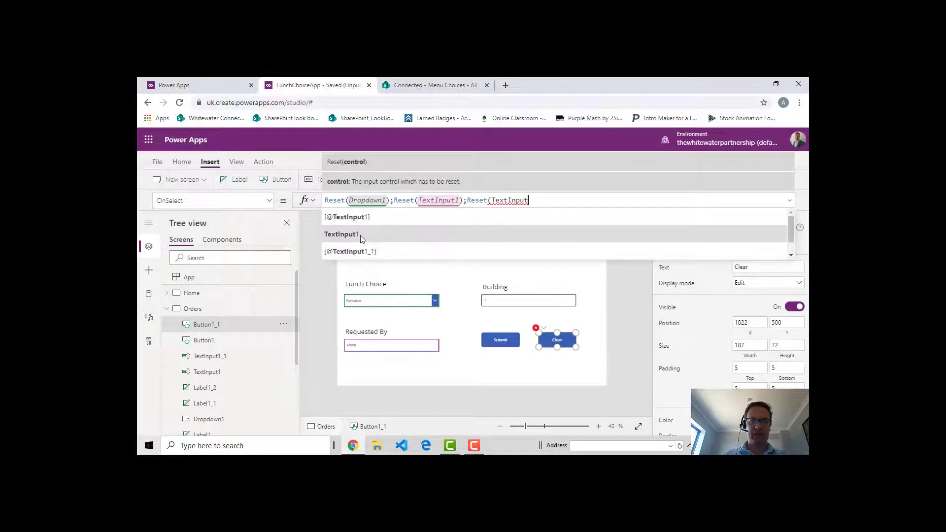
{"action": "left_click", "coordinate": [379, 252]}
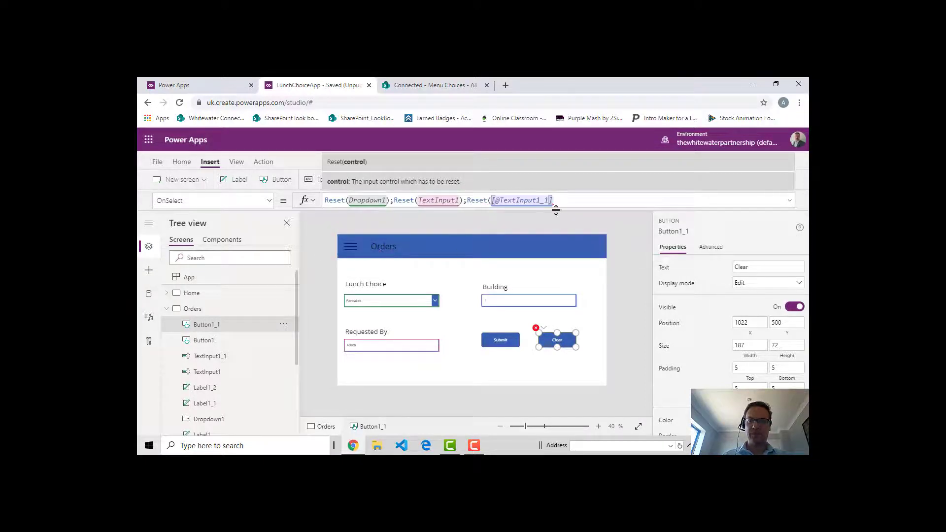
{"action": "type", "text": ")"}
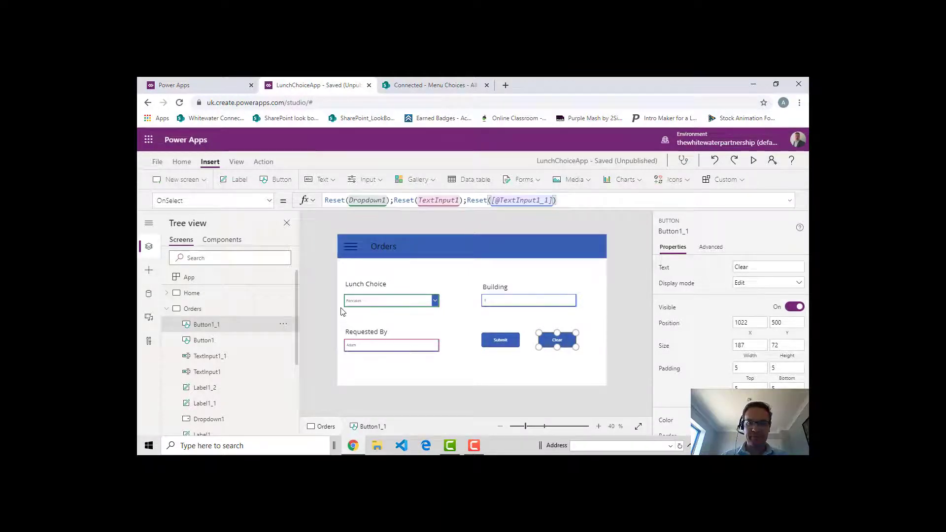
Step: Preview the app and test the Clear button on an order with Pancakes, an edited requester name and building 1
{"action": "left_click", "coordinate": [753, 160]}
{"action": "left_click", "coordinate": [289, 263]}
{"action": "left_click", "coordinate": [295, 301]}
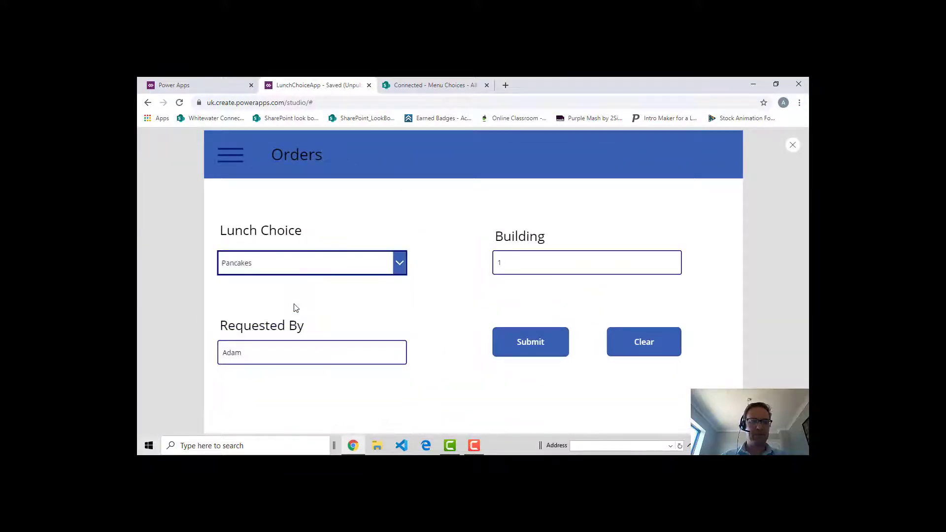
{"action": "left_click", "coordinate": [311, 352]}
{"action": "left_click_drag", "start_coordinate": [309, 355], "coordinate": [235, 351]}
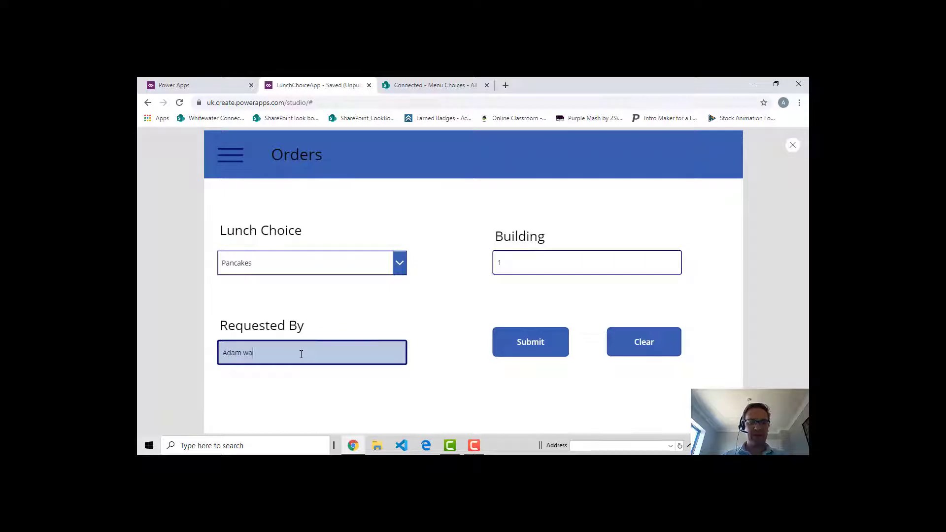
{"action": "left_click", "coordinate": [534, 264]}
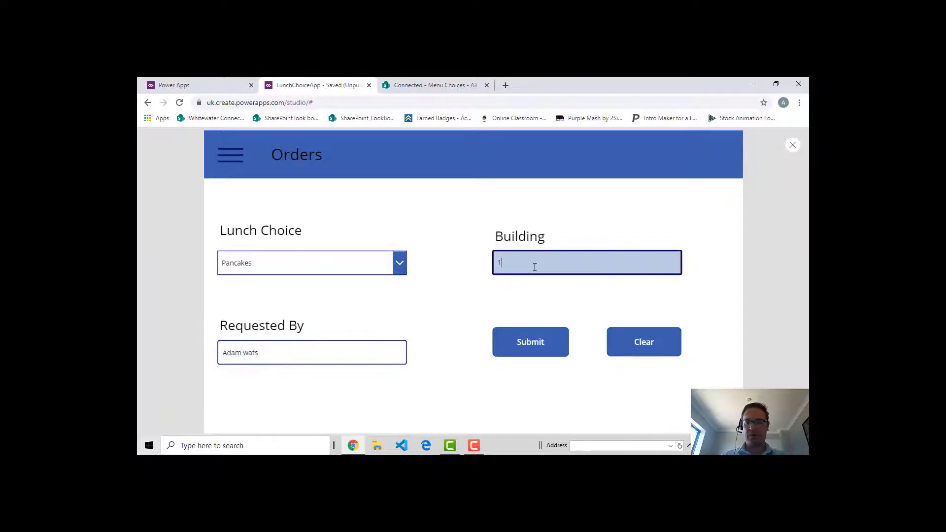
{"action": "left_click", "coordinate": [646, 348]}
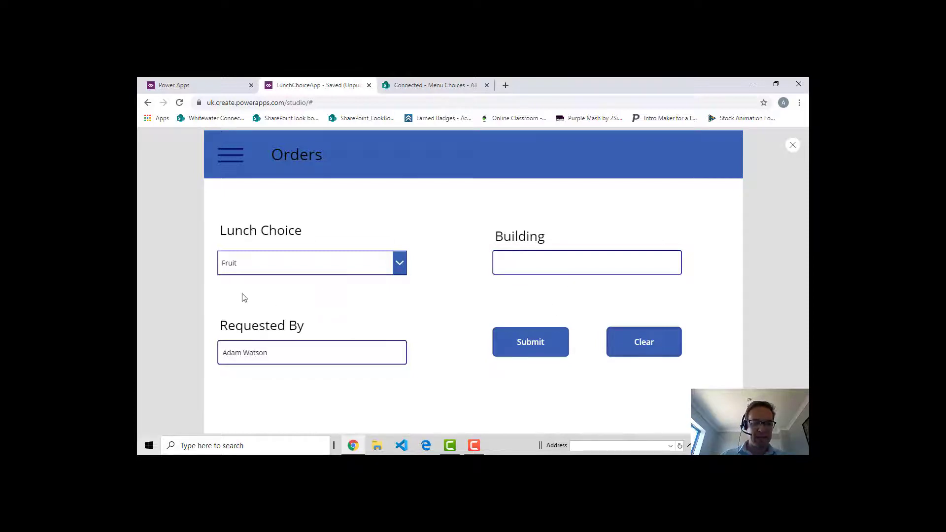
{"action": "left_click", "coordinate": [300, 354]}
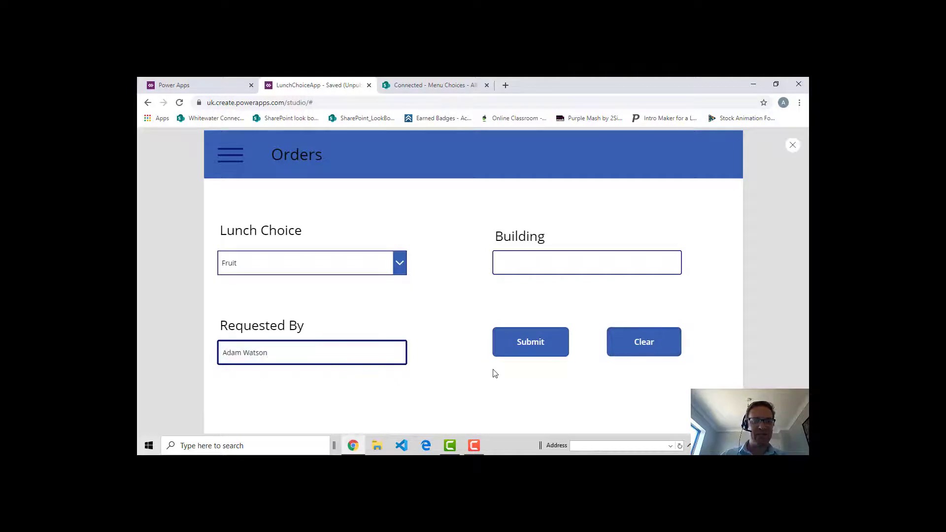
{"action": "left_click", "coordinate": [401, 263]}
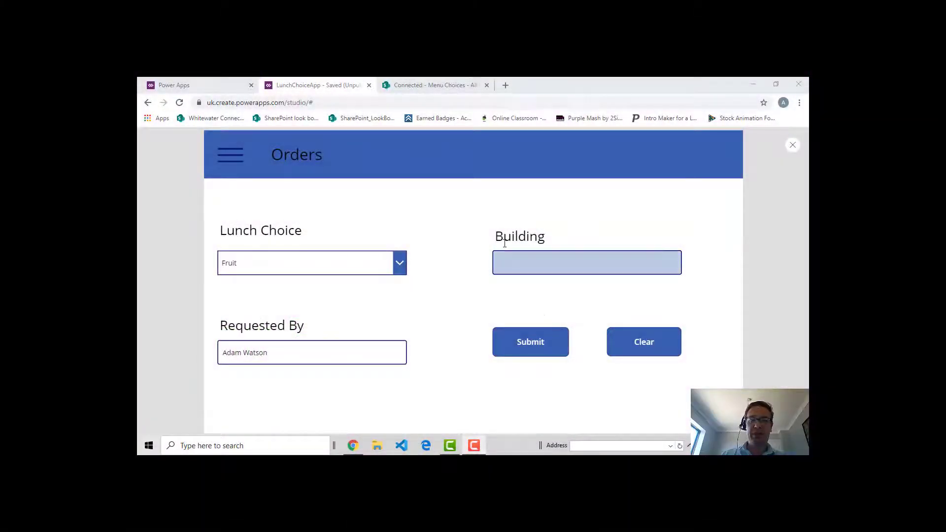
{"action": "left_click", "coordinate": [793, 145]}
Step: Begin the Submit button's OnSelect formula with the Patch( function
{"action": "left_click", "coordinate": [504, 342]}
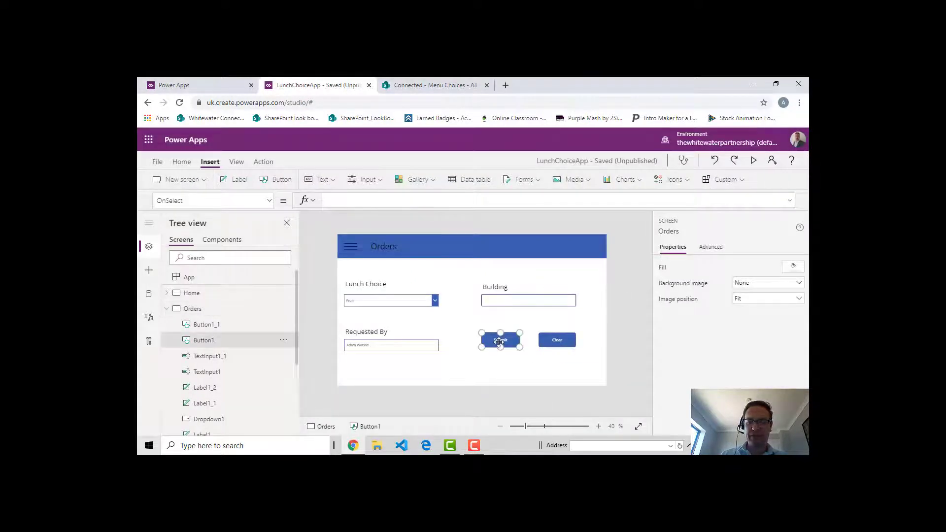
{"action": "left_click", "coordinate": [347, 198]}
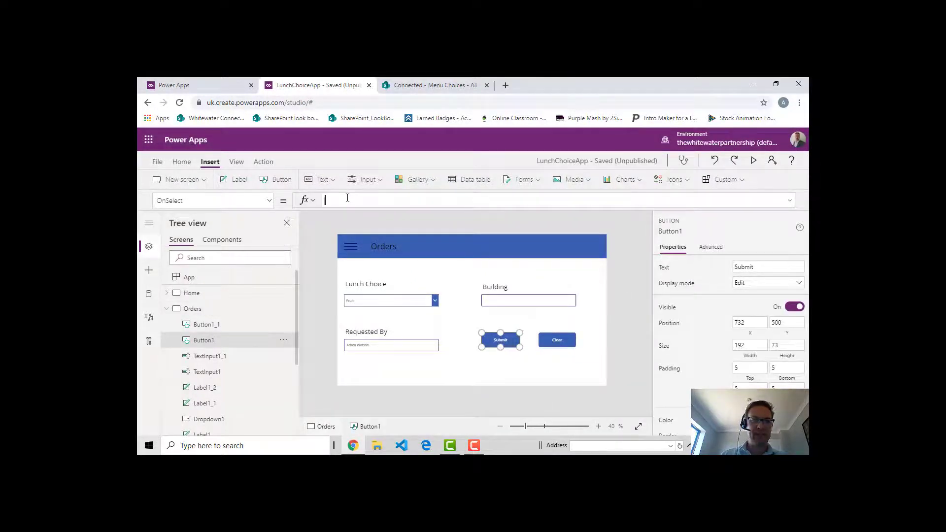
{"action": "type", "text": "Patc"}
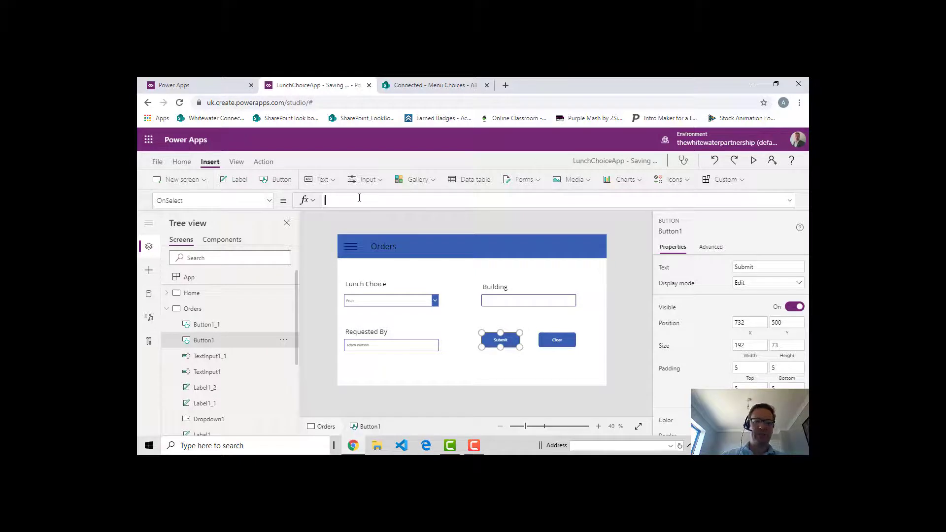
{"action": "type", "text": "h"}
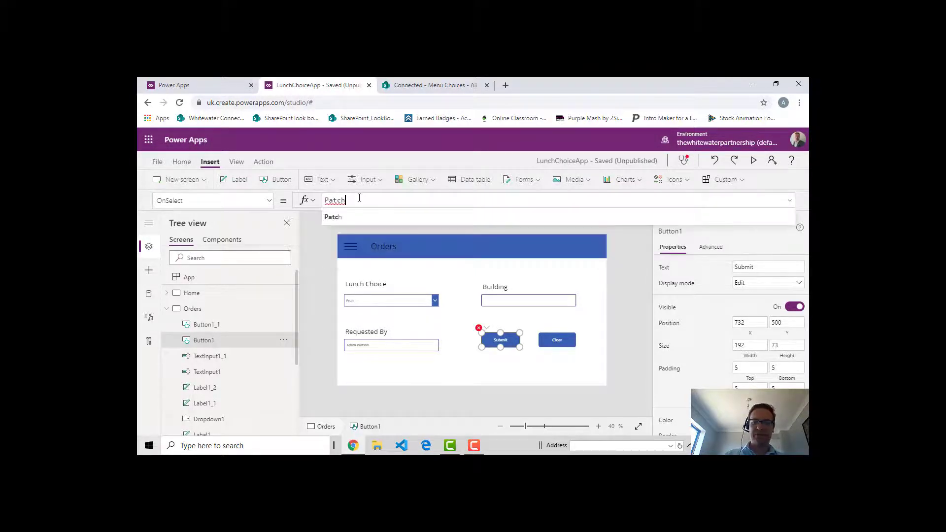
{"action": "type", "text": "("}
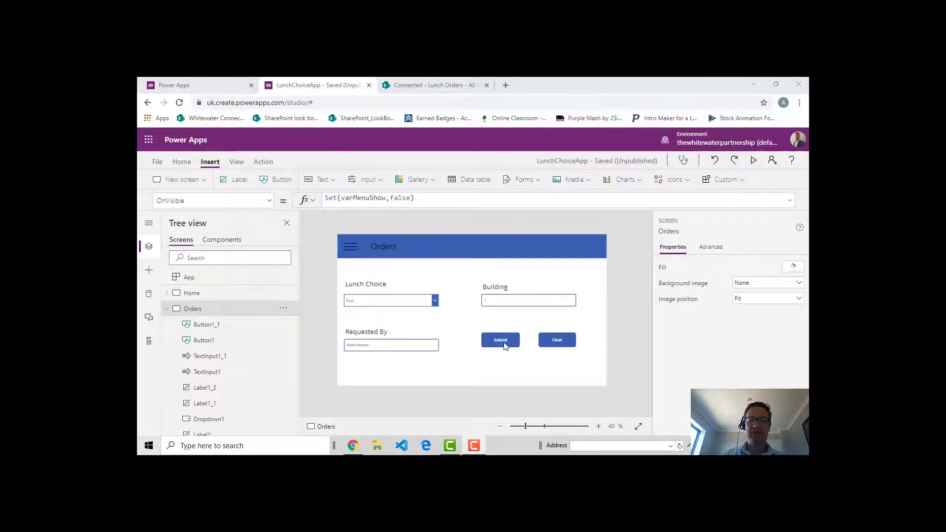
Step: Expand the formula bar to review the Submit button's full Patch formula for the Lunch Orders list
{"action": "left_click", "coordinate": [503, 342]}
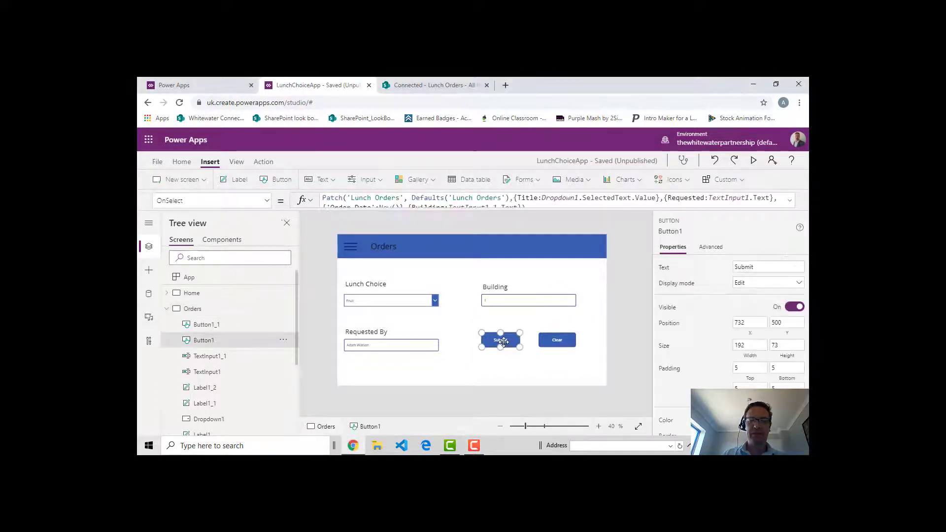
{"action": "left_click_drag", "start_coordinate": [543, 210], "coordinate": [534, 244]}
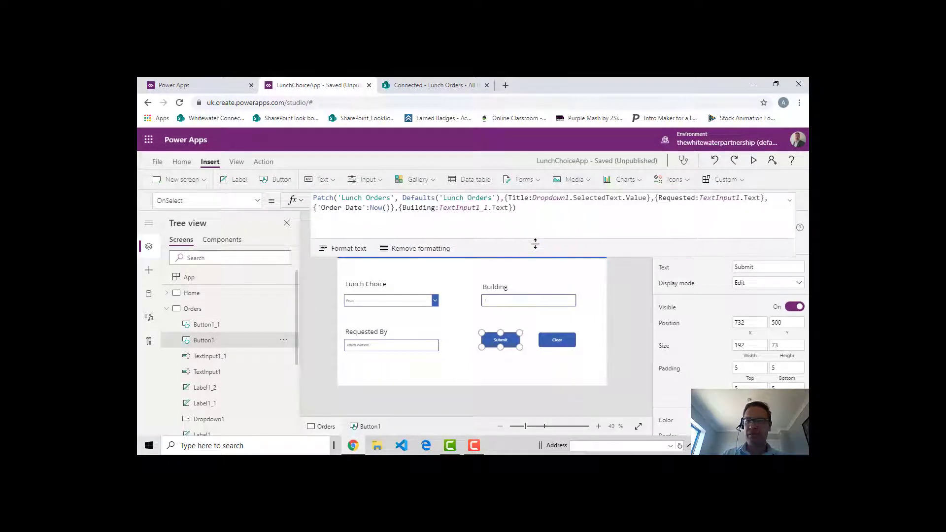
Step: Format the Submit button's Patch formula onto separate lines and compare its fields with the Lunch Orders list columns in SharePoint
{"action": "left_click", "coordinate": [347, 250]}
{"action": "left_click_drag", "start_coordinate": [463, 254], "coordinate": [453, 362]}
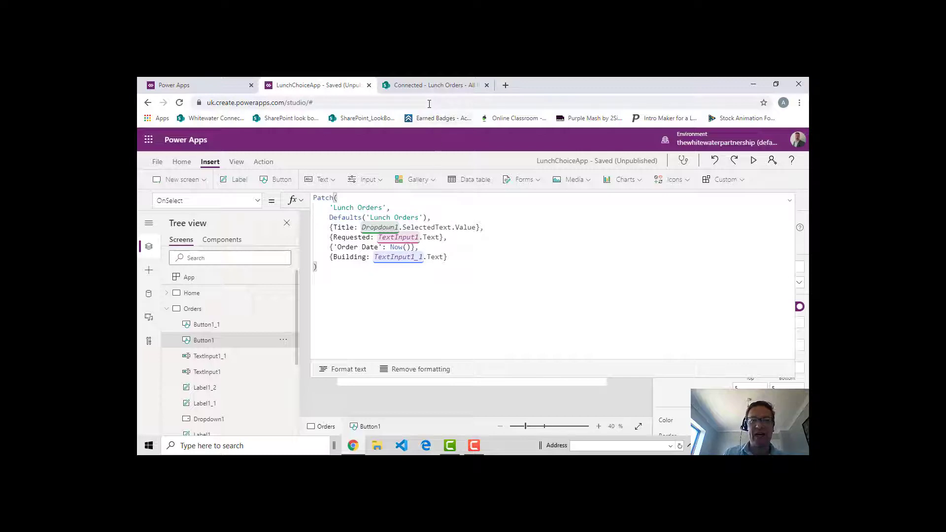
{"action": "left_click", "coordinate": [427, 84]}
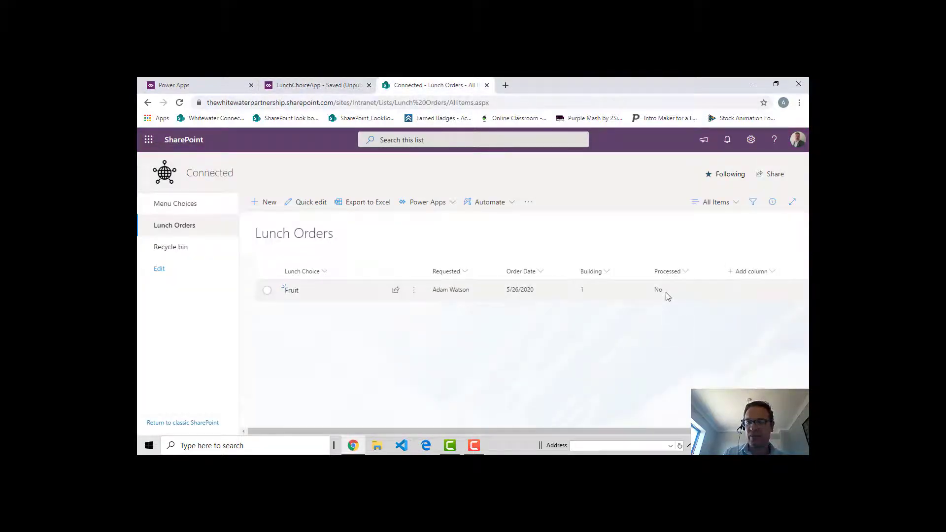
{"action": "left_click", "coordinate": [342, 86]}
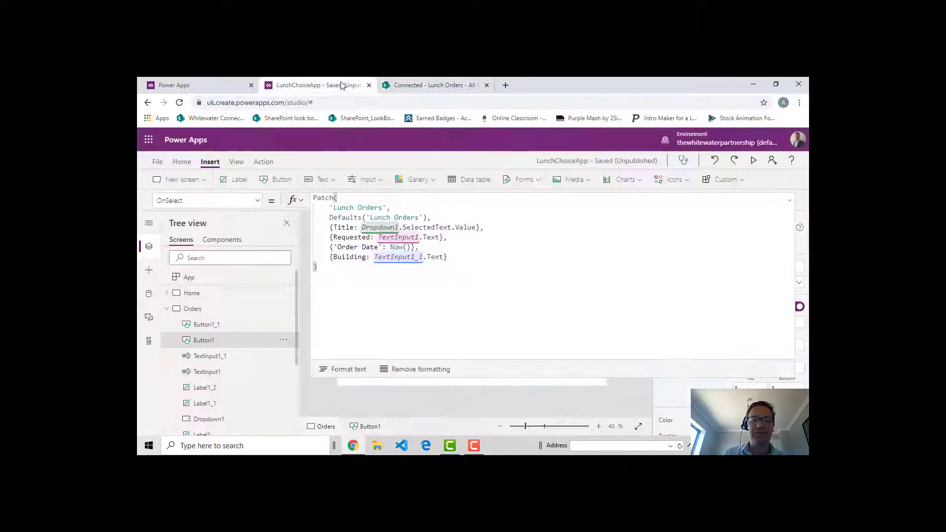
{"action": "left_click", "coordinate": [518, 380]}
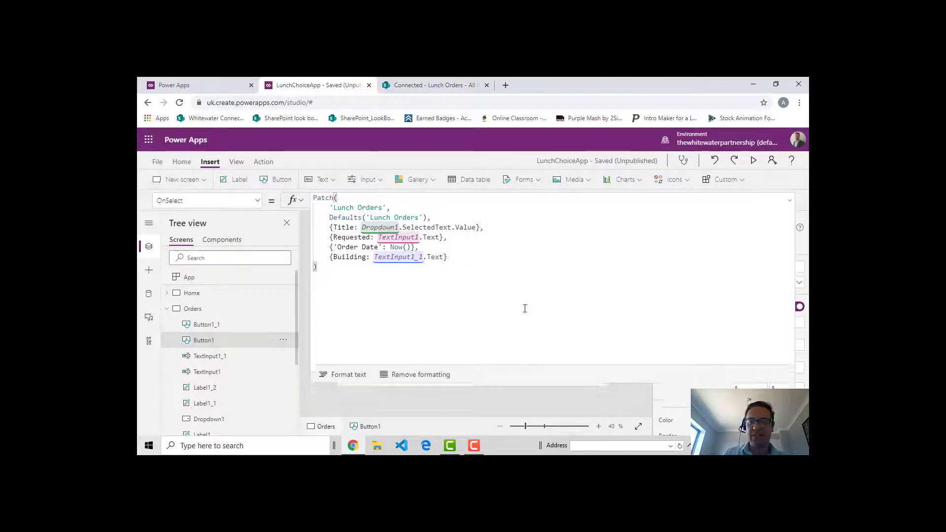
Step: Preview the app and submit a test order with lunch choice Pancakes and building 2
{"action": "left_click", "coordinate": [753, 160]}
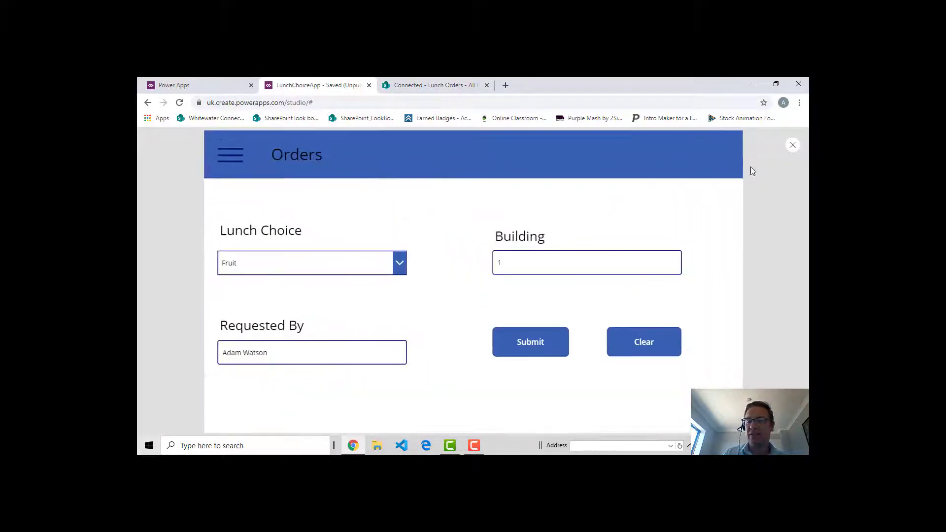
{"action": "left_click", "coordinate": [397, 258]}
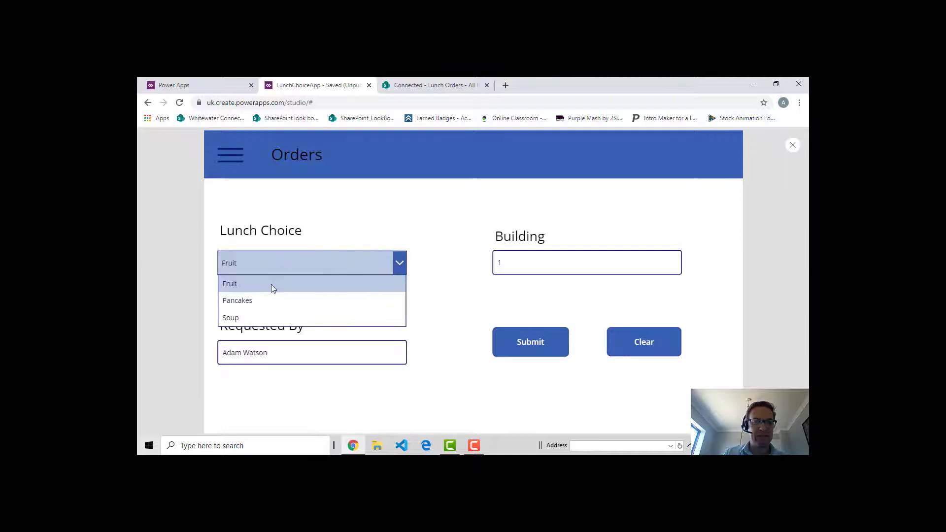
{"action": "left_click", "coordinate": [291, 299]}
{"action": "left_click_drag", "start_coordinate": [536, 264], "coordinate": [381, 241]}
{"action": "type", "text": "2"}
{"action": "left_click", "coordinate": [533, 344]}
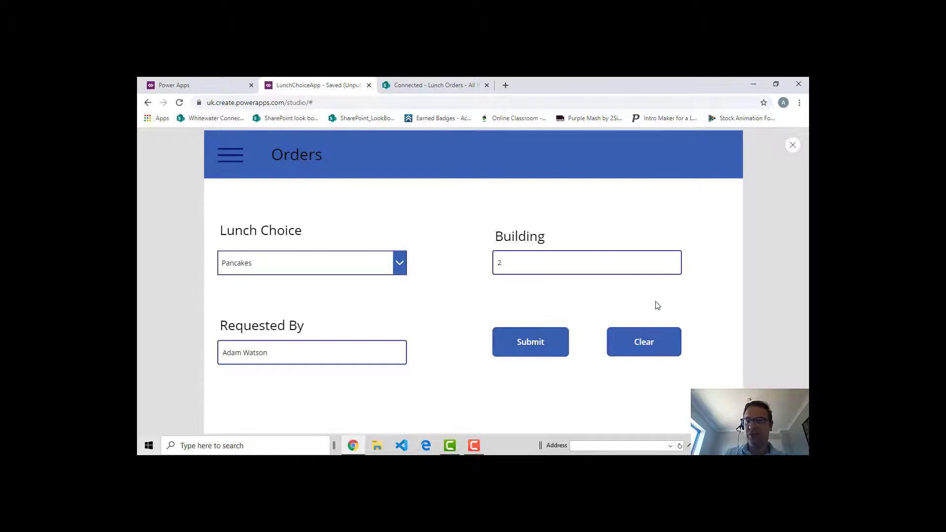
Step: Exit the preview and refresh the Lunch Orders list in SharePoint to check for the submitted order
{"action": "left_click", "coordinate": [793, 147]}
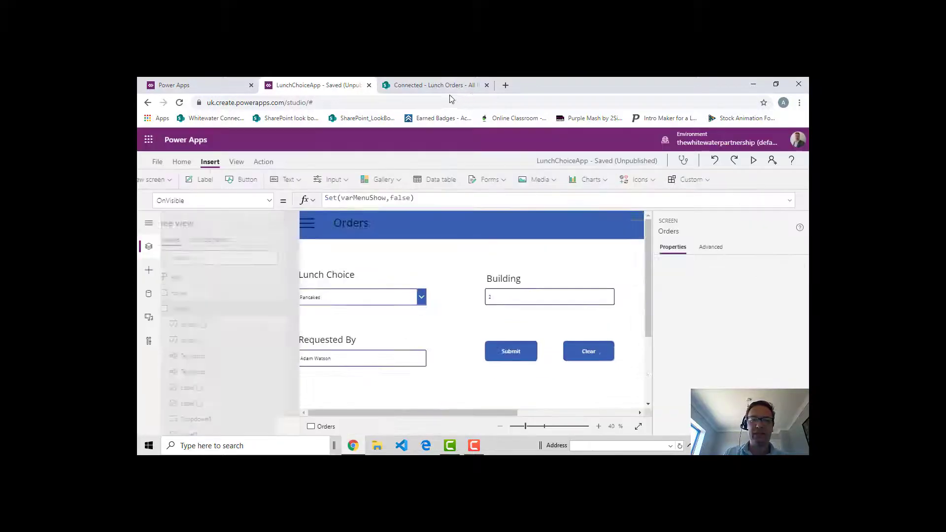
{"action": "left_click", "coordinate": [432, 86]}
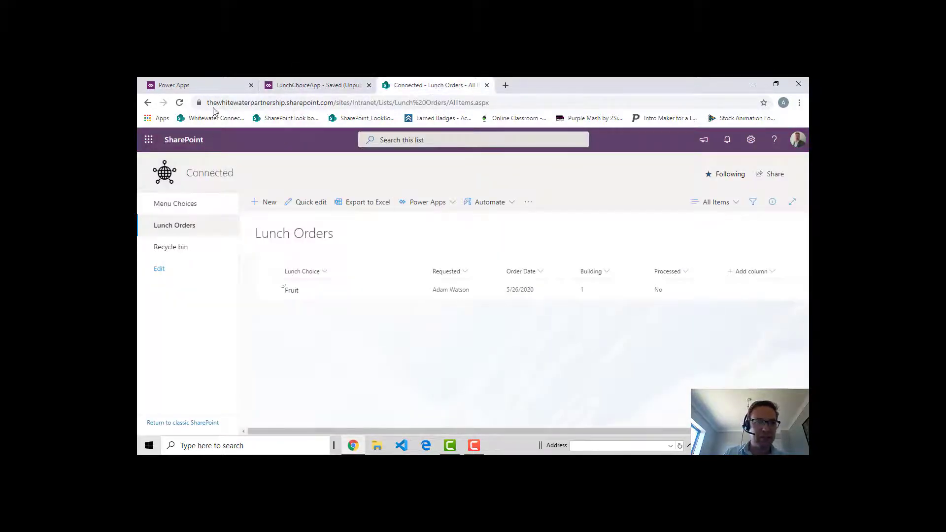
{"action": "left_click", "coordinate": [180, 103]}
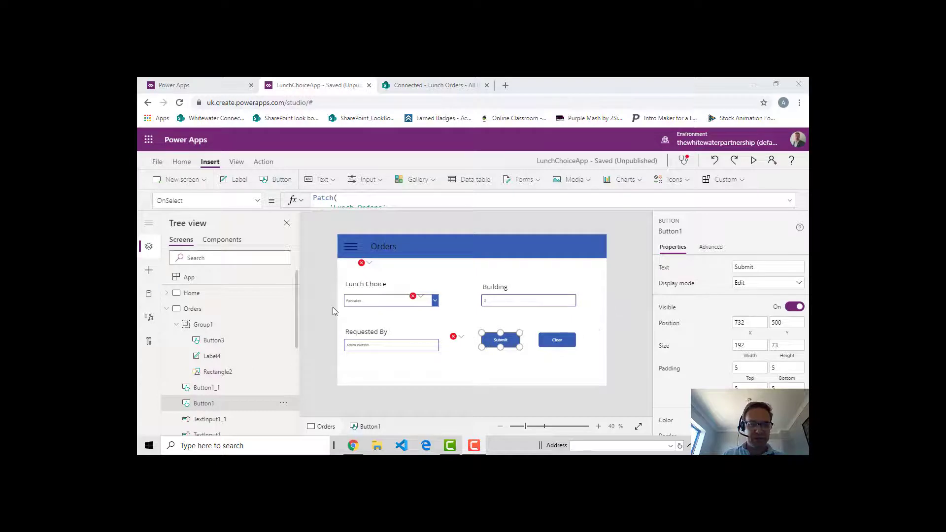
Step: Examine the pop-up Group1 on the Orders screen, checking its OK button, label, rectangle and the group's Visible property
{"action": "left_click", "coordinate": [212, 327]}
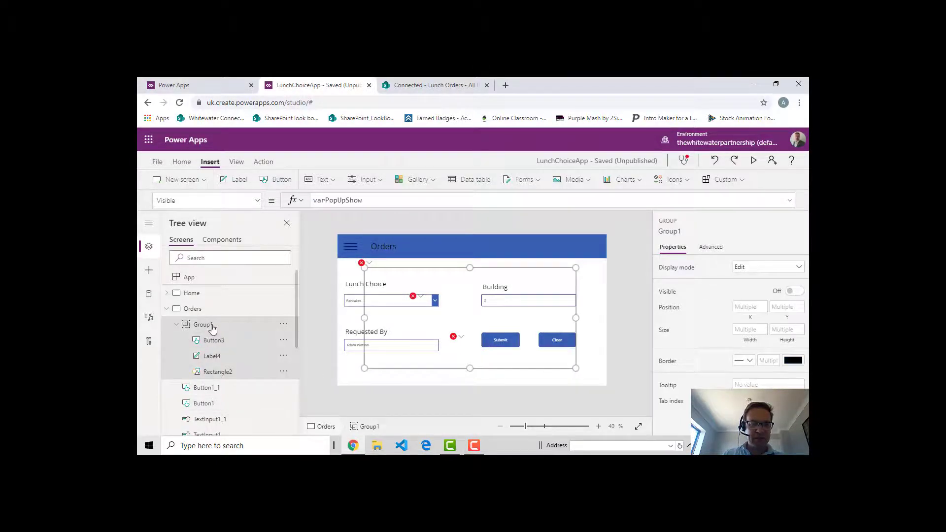
{"action": "left_click", "coordinate": [212, 342]}
{"action": "left_click", "coordinate": [212, 356]}
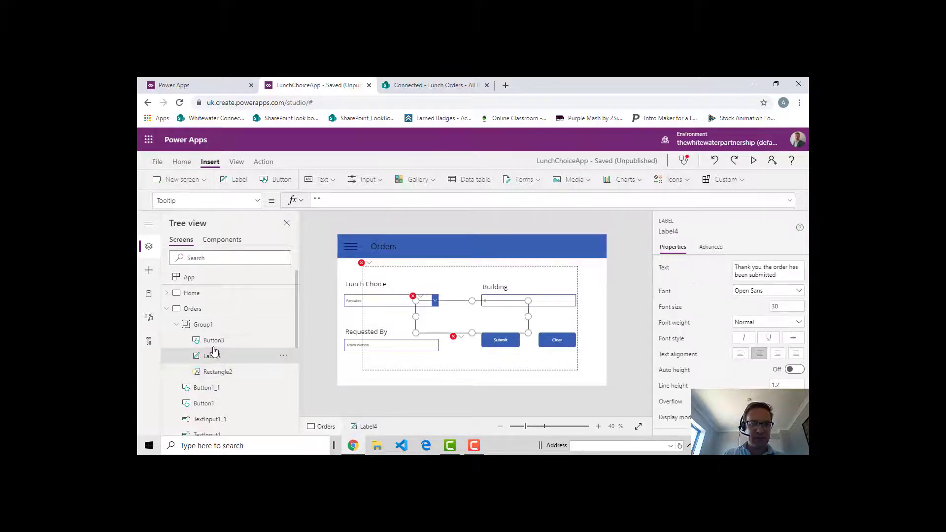
{"action": "left_click", "coordinate": [206, 328]}
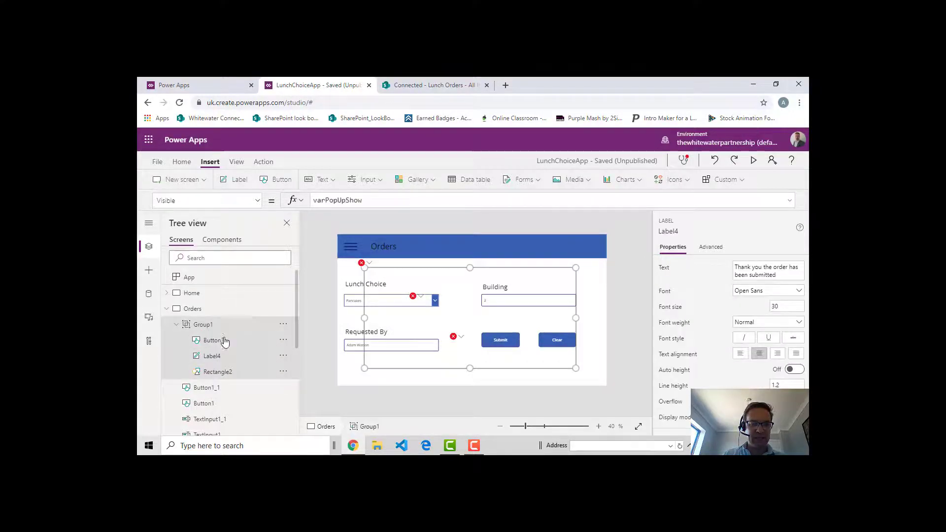
{"action": "left_click", "coordinate": [222, 374]}
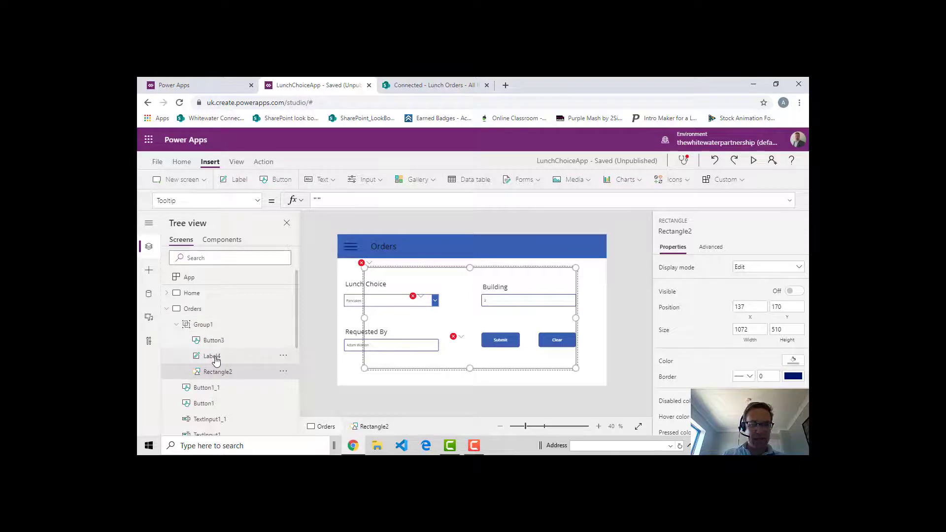
{"action": "left_click", "coordinate": [215, 361]}
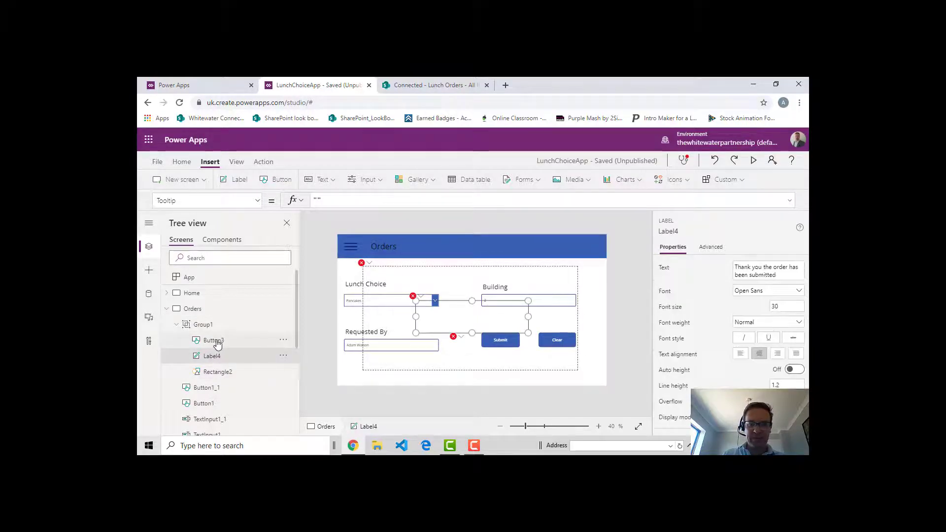
{"action": "left_click", "coordinate": [218, 342]}
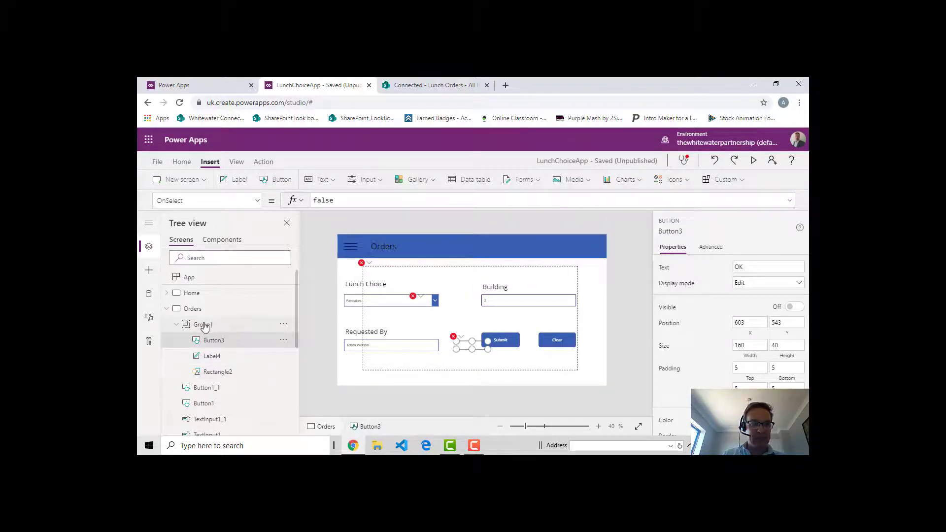
{"action": "left_click", "coordinate": [204, 326]}
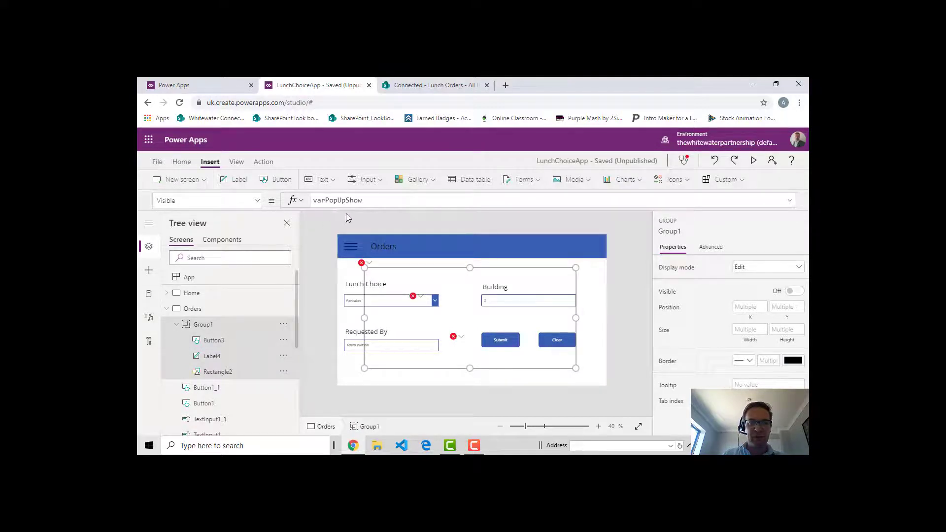
Step: Append Set(varPopUpShow,true) after the Patch function in the Submit button's OnSelect formula
{"action": "left_click", "coordinate": [506, 343]}
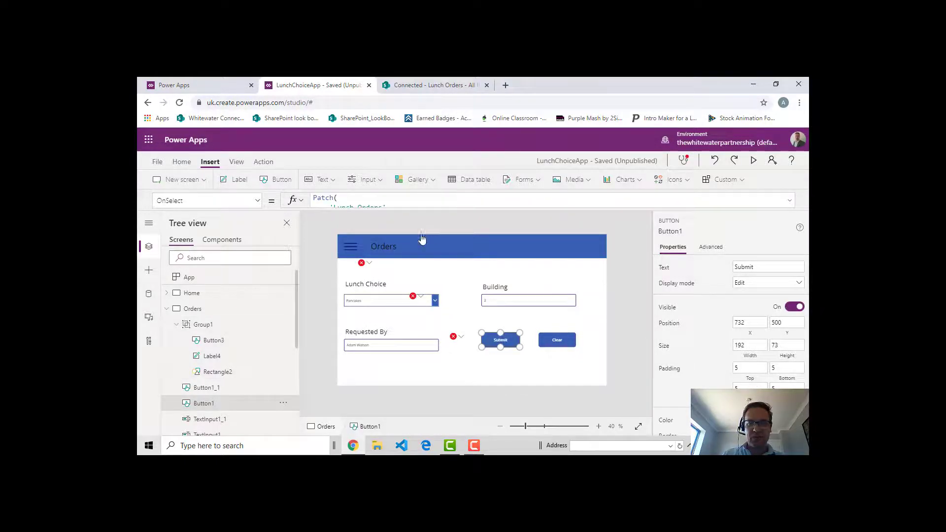
{"action": "left_click_drag", "start_coordinate": [422, 239], "coordinate": [412, 353]}
{"action": "left_click", "coordinate": [341, 270]}
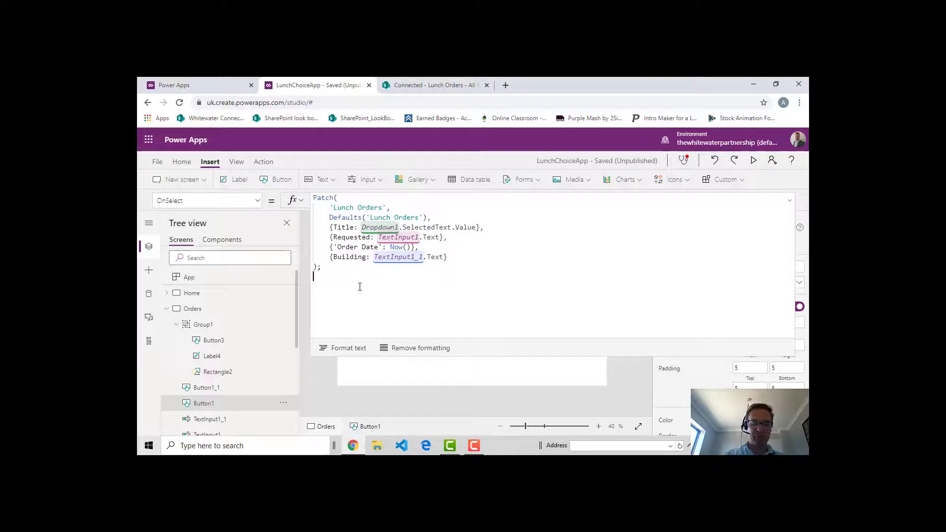
{"action": "type", "text": "Set("}
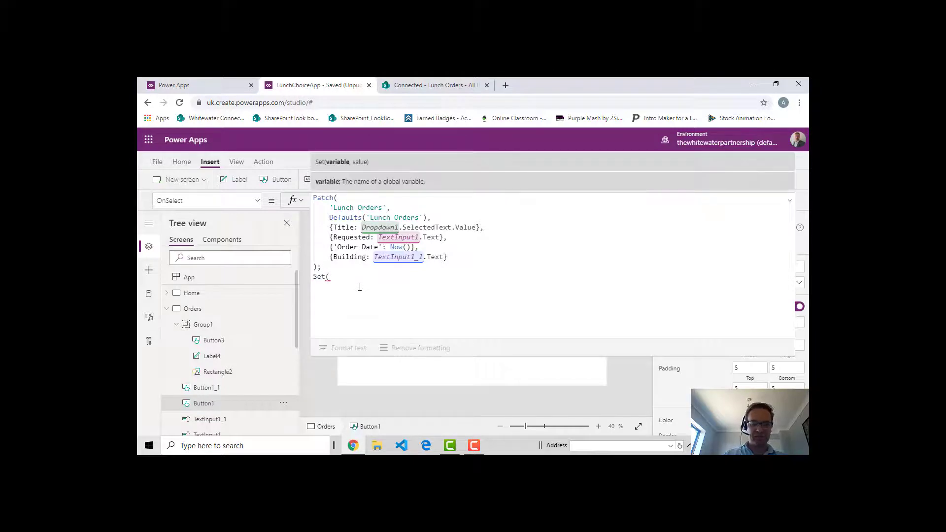
{"action": "type", "text": "var"}
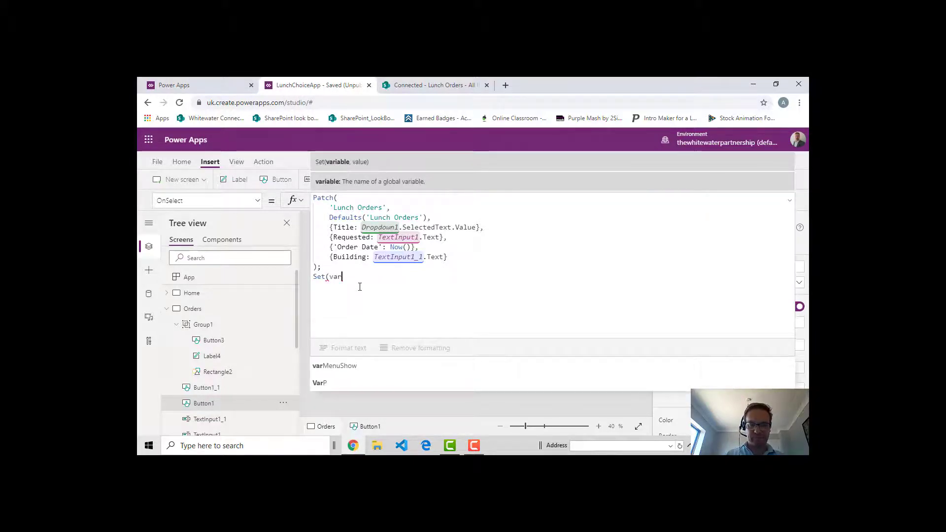
{"action": "type", "text": "Po"}
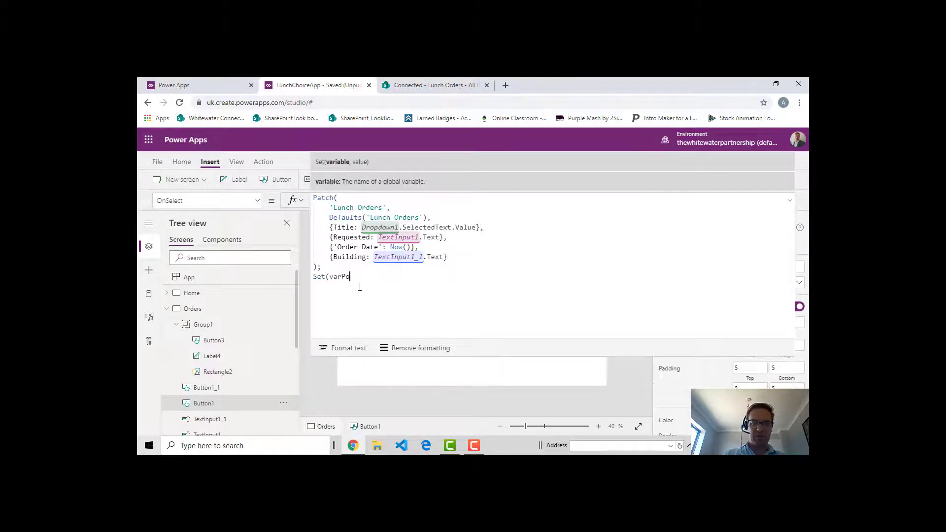
{"action": "type", "text": "pUpShow,"}
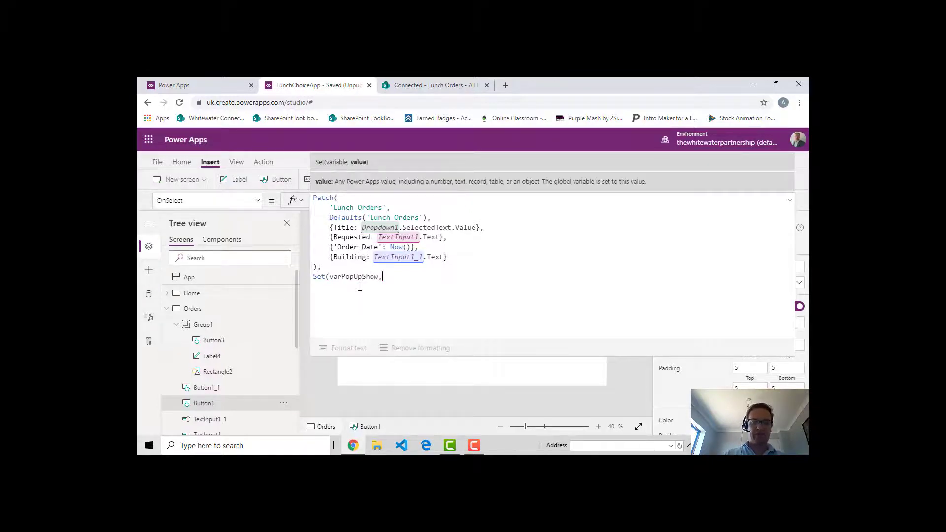
{"action": "type", "text": "true"}
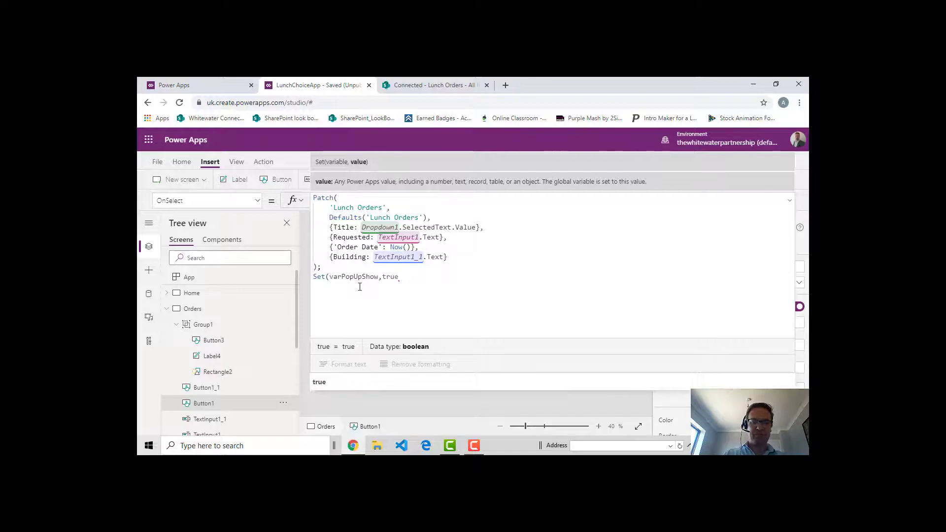
{"action": "type", "text": ")"}
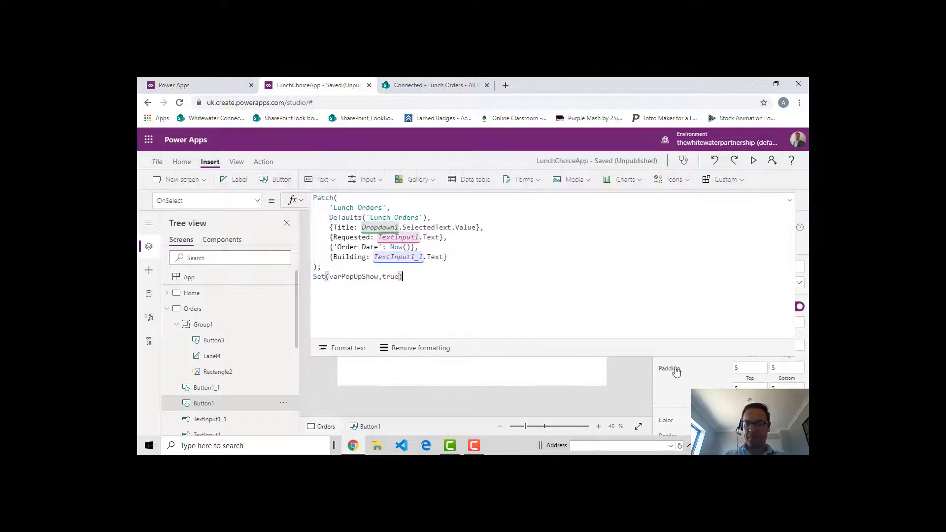
{"action": "left_click_drag", "start_coordinate": [617, 356], "coordinate": [587, 135]}
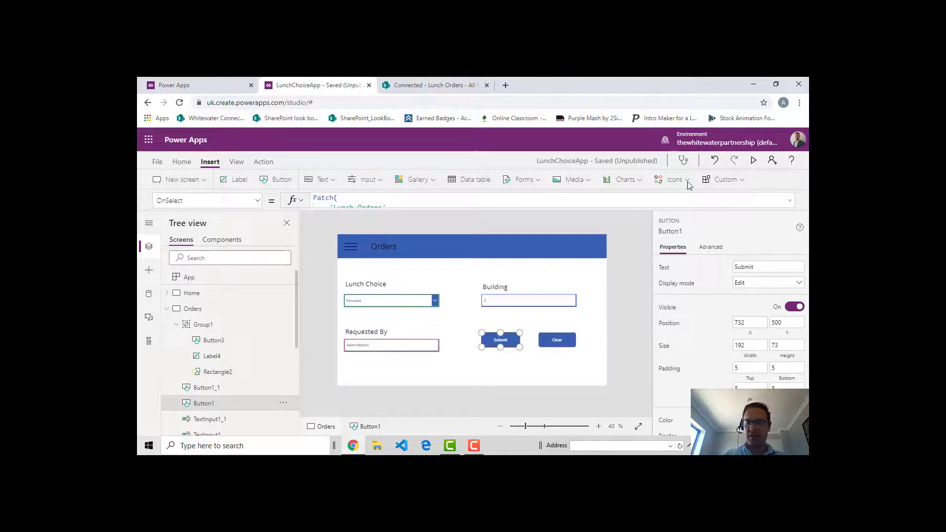
Step: Replace the OnSelect formula of the pop-up's OK button with Set(varPopUpShow,false)
{"action": "left_click", "coordinate": [217, 346]}
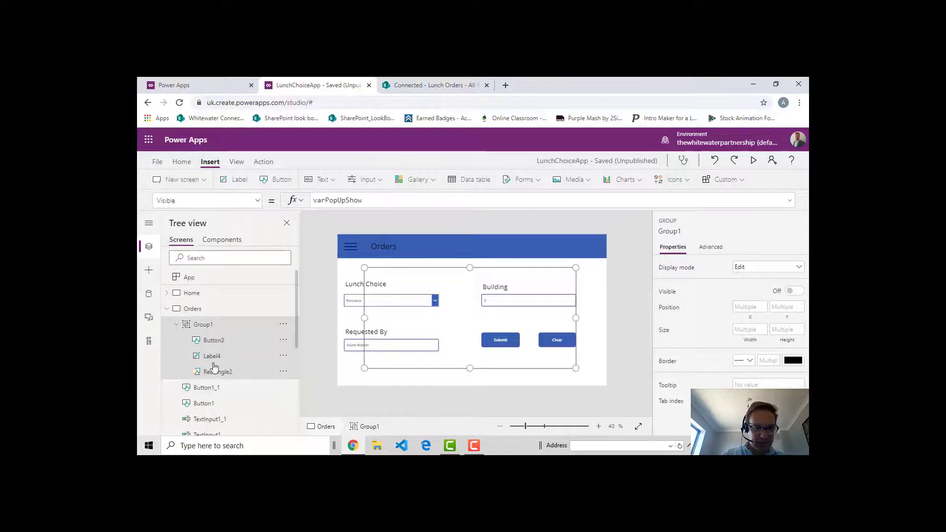
{"action": "left_click", "coordinate": [216, 344]}
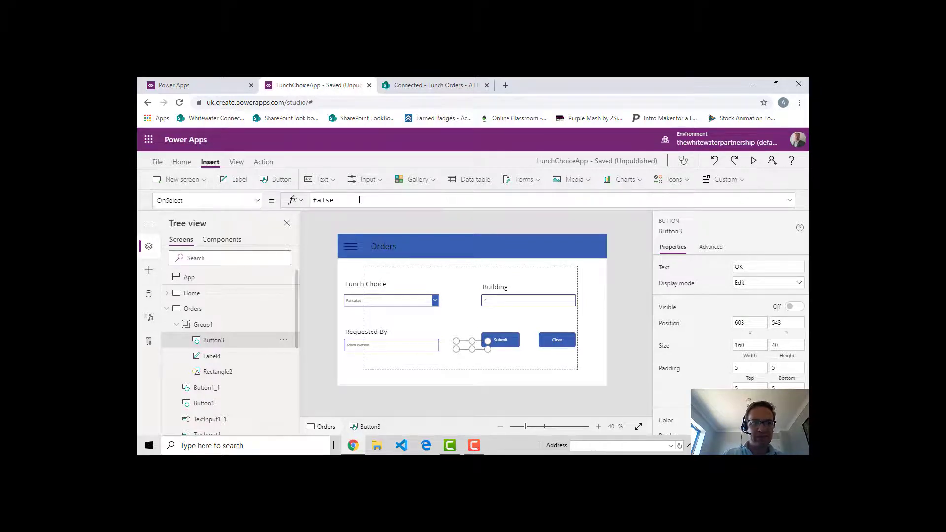
{"action": "double_click", "coordinate": [323, 201]}
{"action": "type", "text": "Set"}
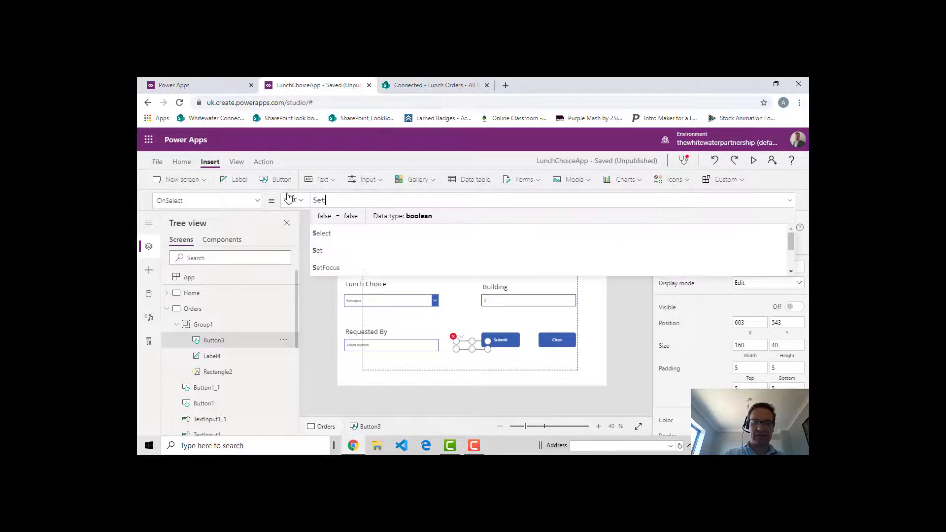
{"action": "type", "text": "(var"}
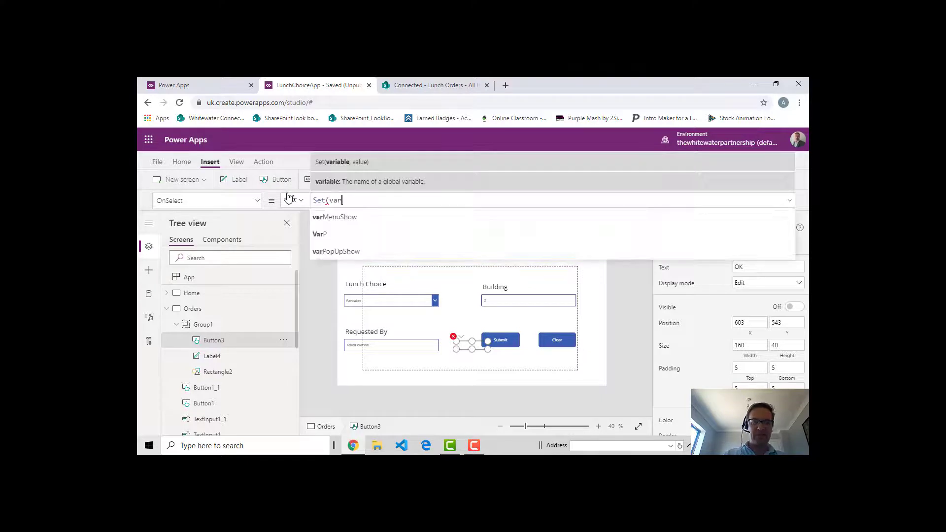
{"action": "key", "text": "Tab"}
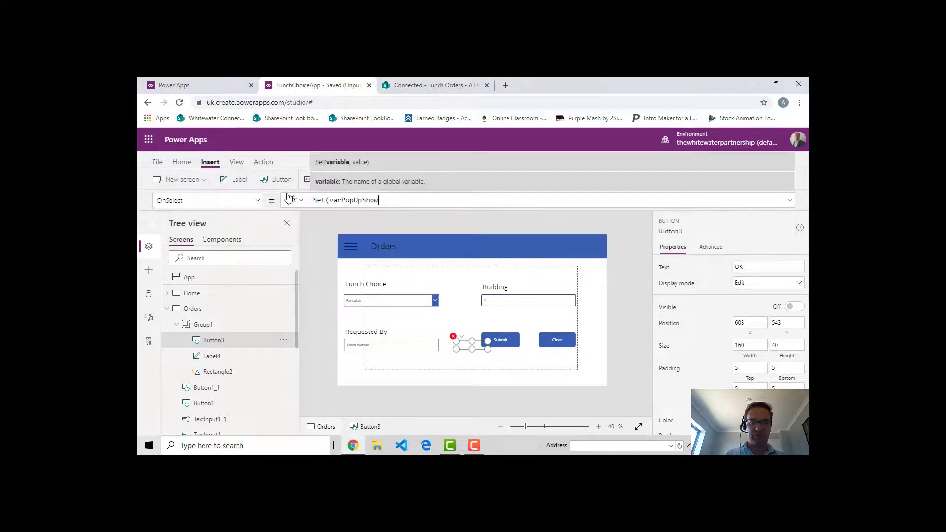
{"action": "type", "text": ",fa"}
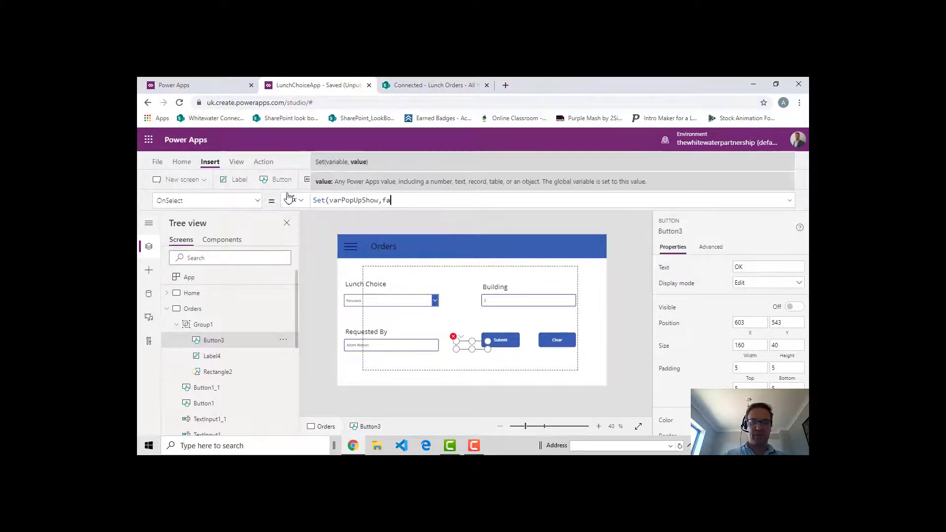
{"action": "type", "text": "lse)"}
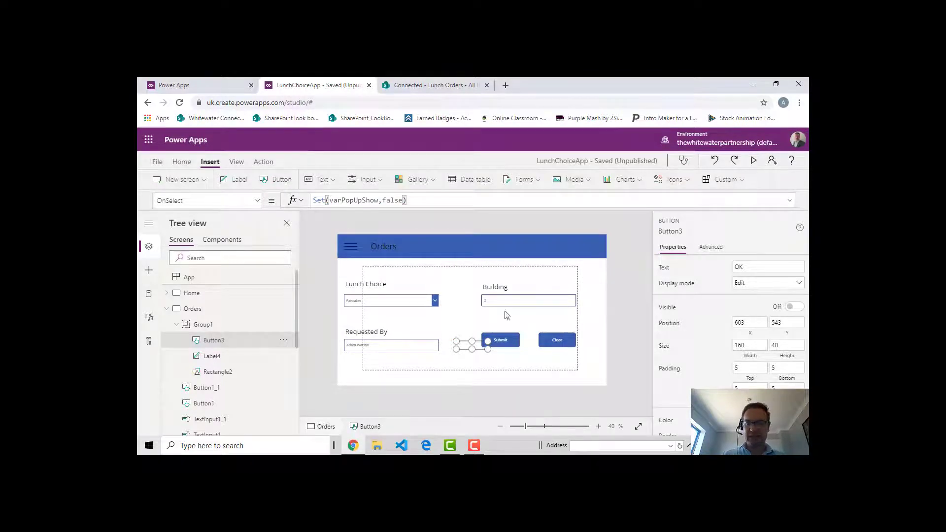
Step: Preview the Orders screen and submit an order with Soup as the lunch choice and 3 as the building
{"action": "left_click", "coordinate": [637, 302]}
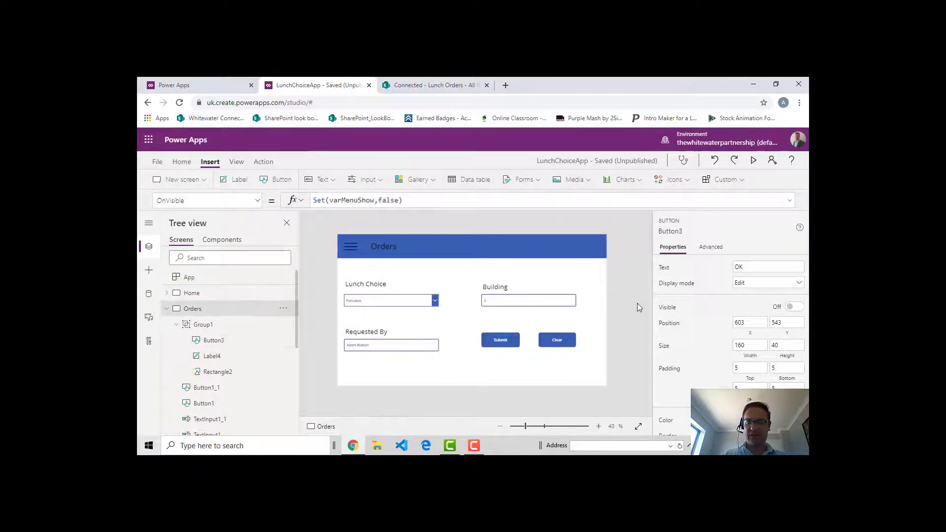
{"action": "left_click", "coordinate": [753, 162]}
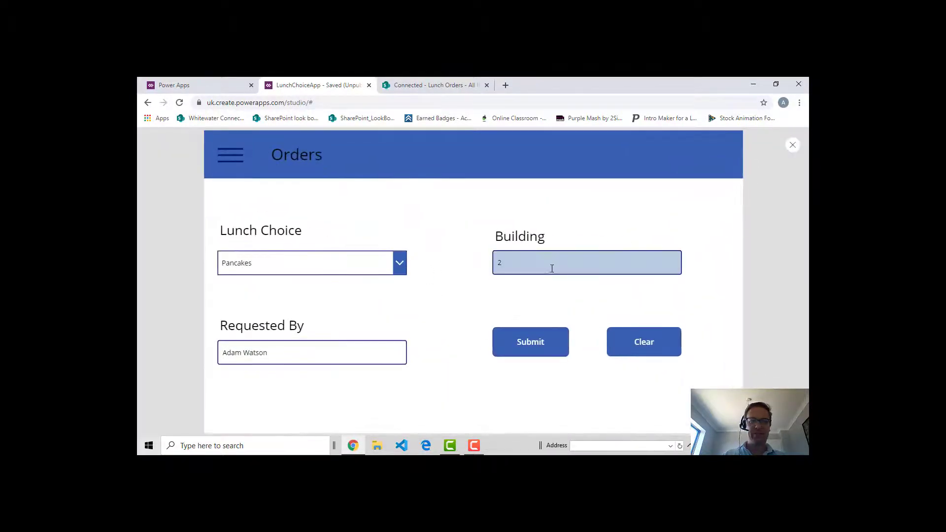
{"action": "left_click", "coordinate": [400, 262]}
{"action": "left_click", "coordinate": [265, 317]}
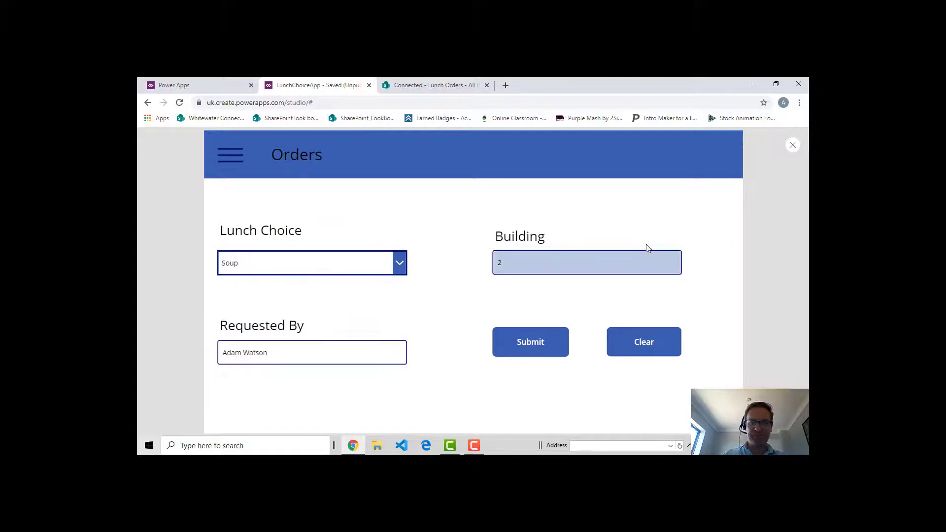
{"action": "left_click", "coordinate": [551, 253]}
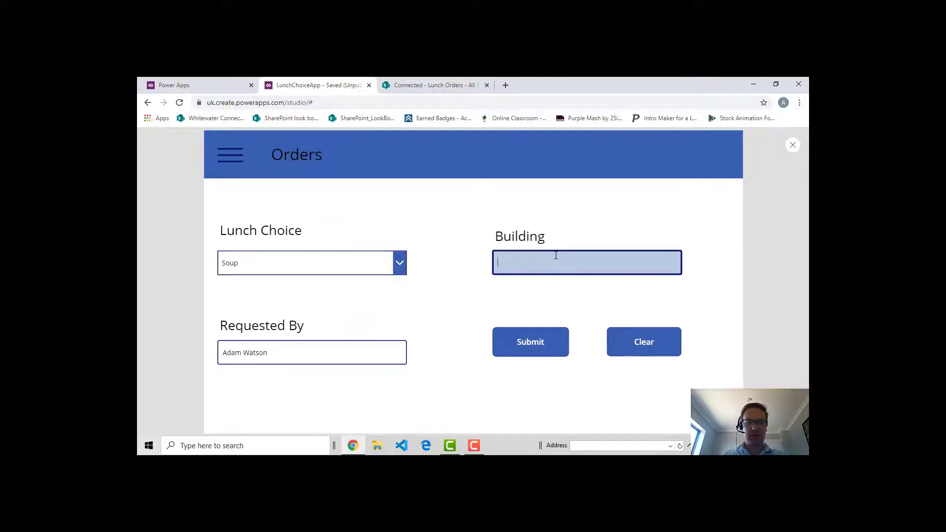
{"action": "type", "text": "3"}
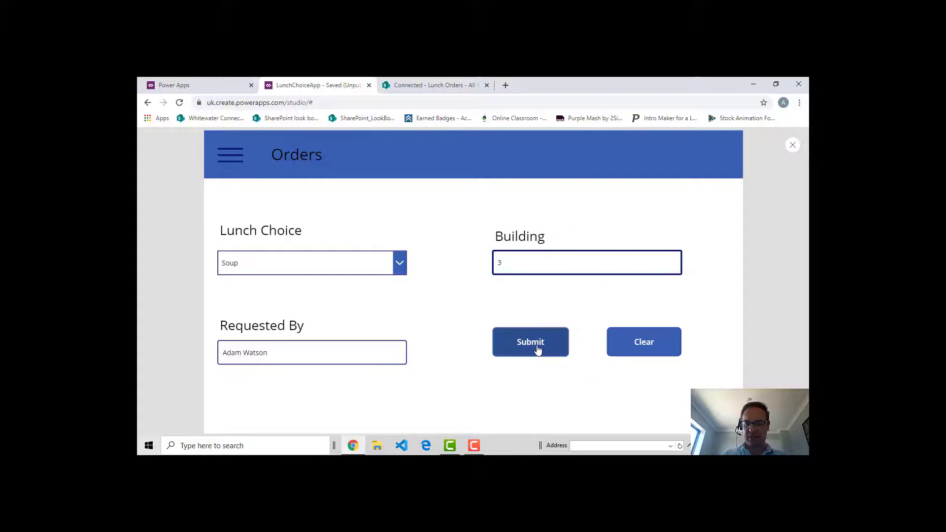
{"action": "left_click", "coordinate": [537, 349]}
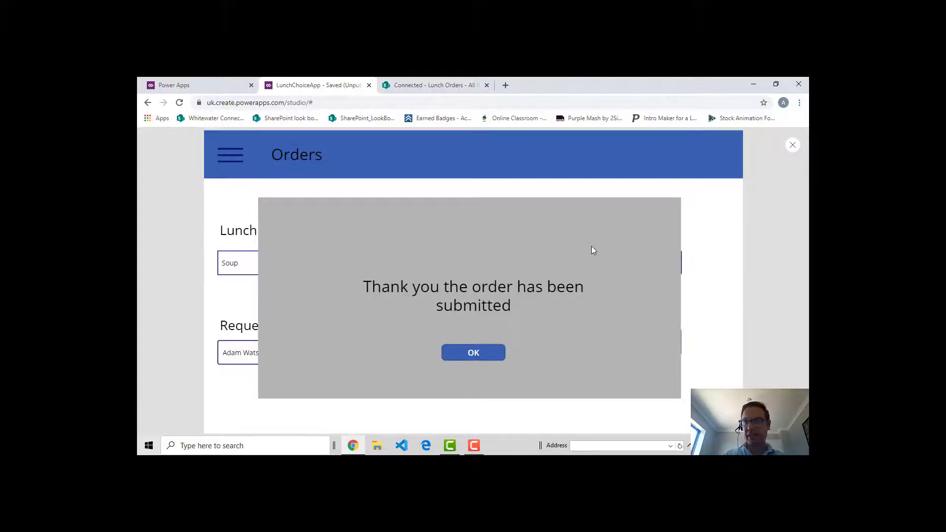
Step: Refresh the Lunch Orders list in SharePoint to check for the order, and dismiss the confirmation pop-up and exit the preview in Power Apps
{"action": "left_click", "coordinate": [454, 86]}
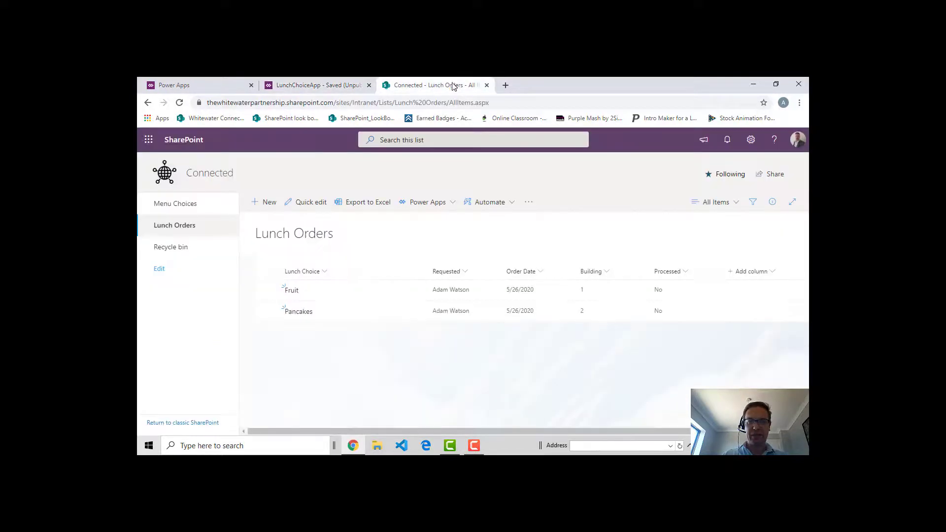
{"action": "left_click", "coordinate": [179, 102]}
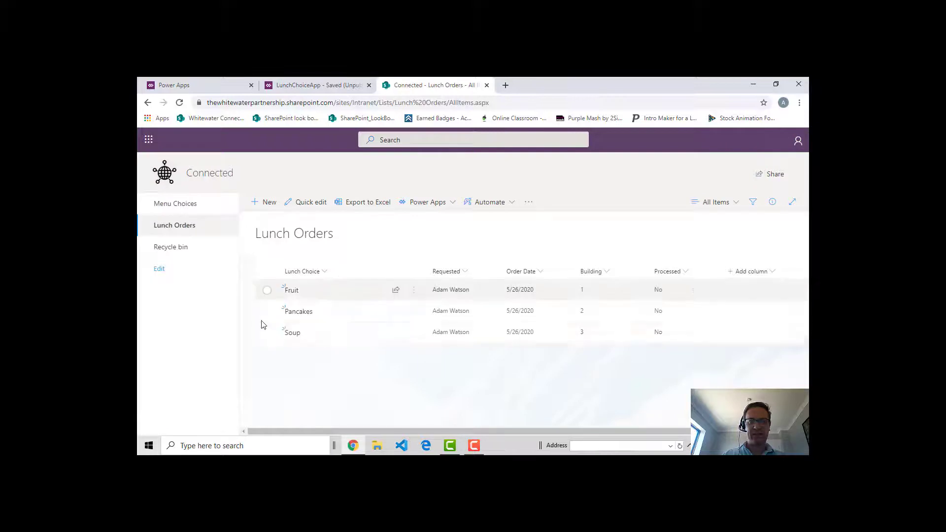
{"action": "left_click", "coordinate": [309, 85]}
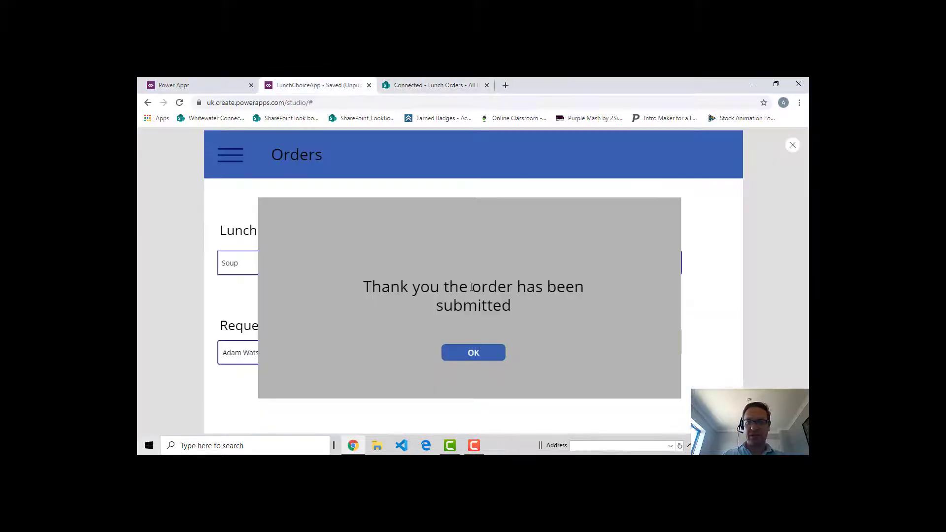
{"action": "left_click", "coordinate": [485, 359]}
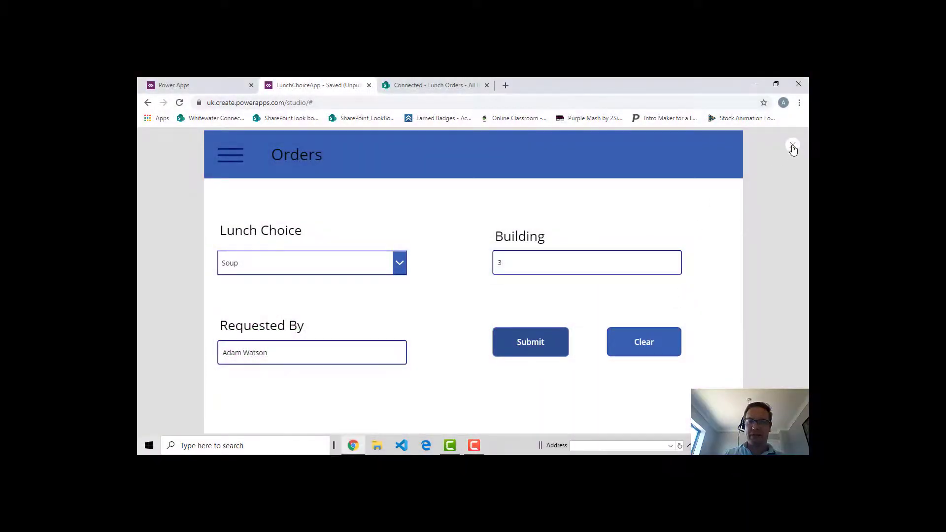
{"action": "left_click", "coordinate": [793, 147]}
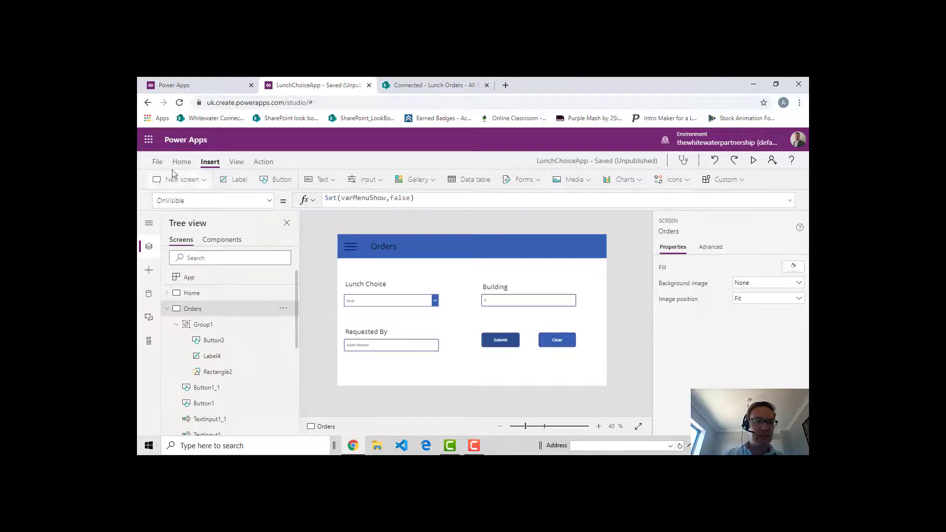
Step: Save the app to the cloud as LunchChoiceApp, replacing the existing app of that name
{"action": "left_click", "coordinate": [157, 162]}
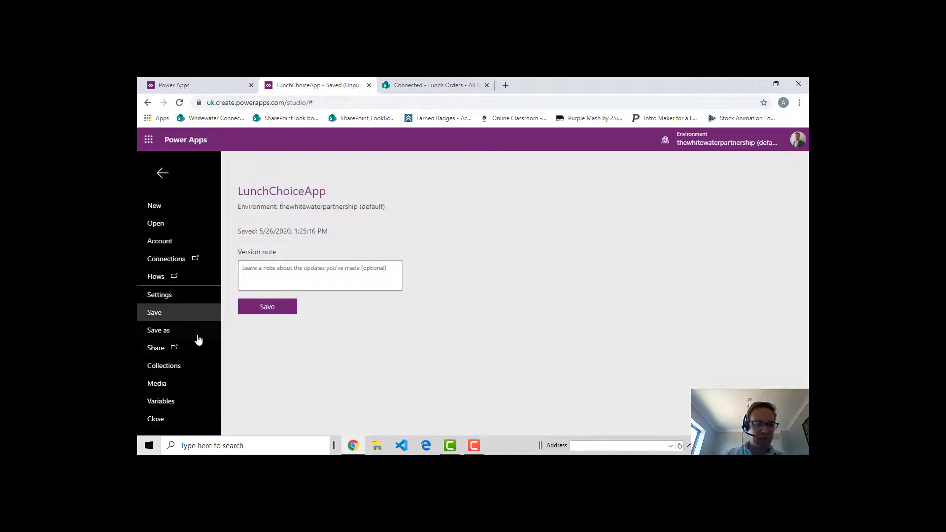
{"action": "left_click", "coordinate": [168, 332]}
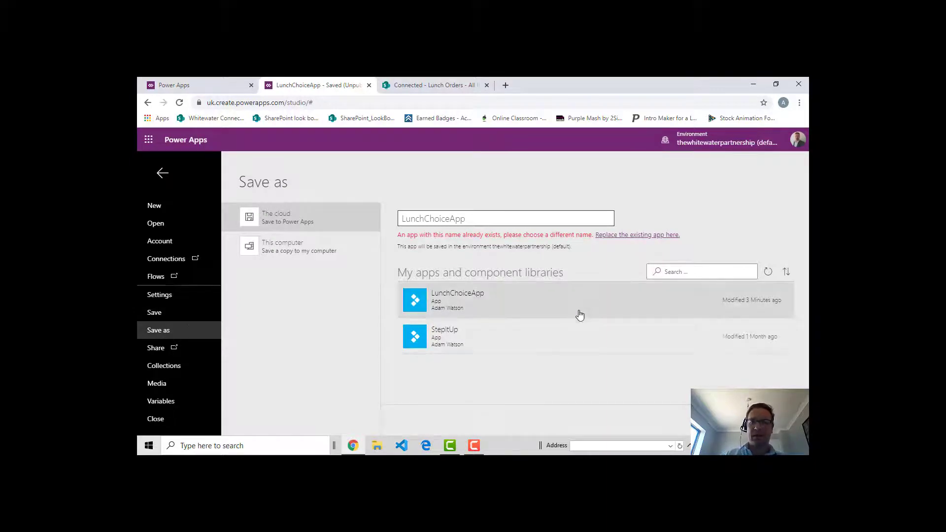
{"action": "double_click", "coordinate": [490, 217]}
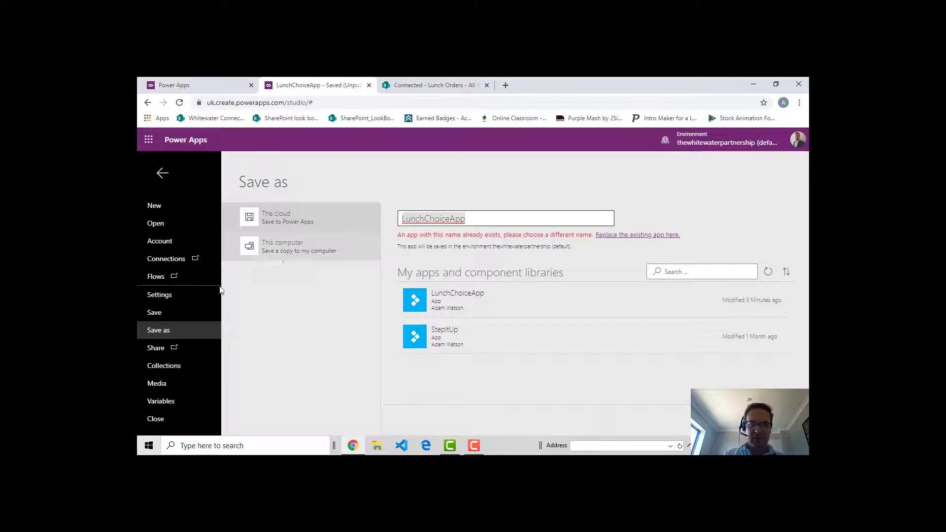
{"action": "left_click", "coordinate": [486, 304]}
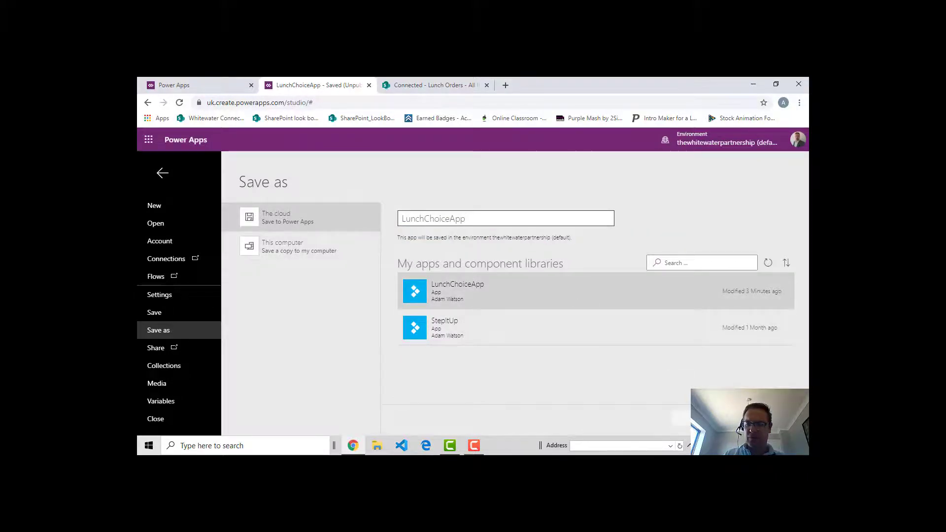
{"action": "left_click", "coordinate": [680, 418]}
{"action": "left_click", "coordinate": [534, 320]}
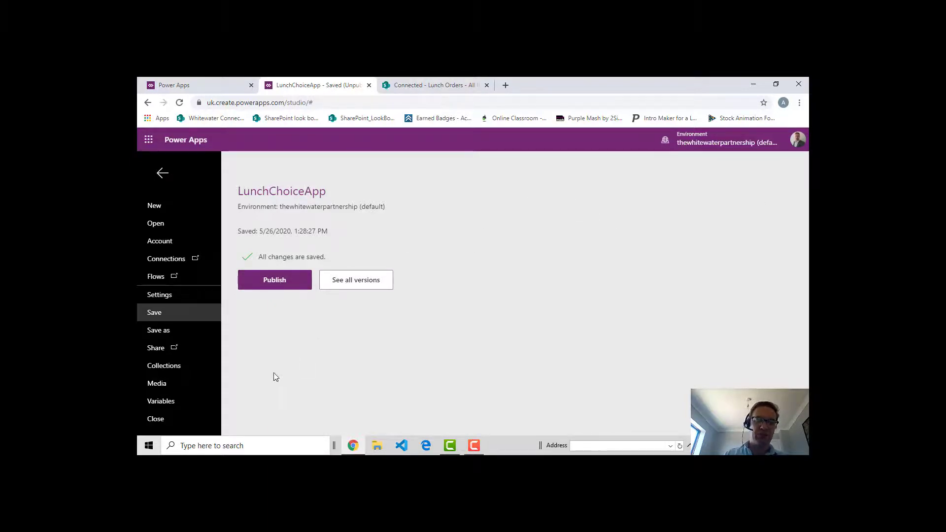
Step: Publish the saved version of LunchChoiceApp
{"action": "left_click", "coordinate": [278, 286]}
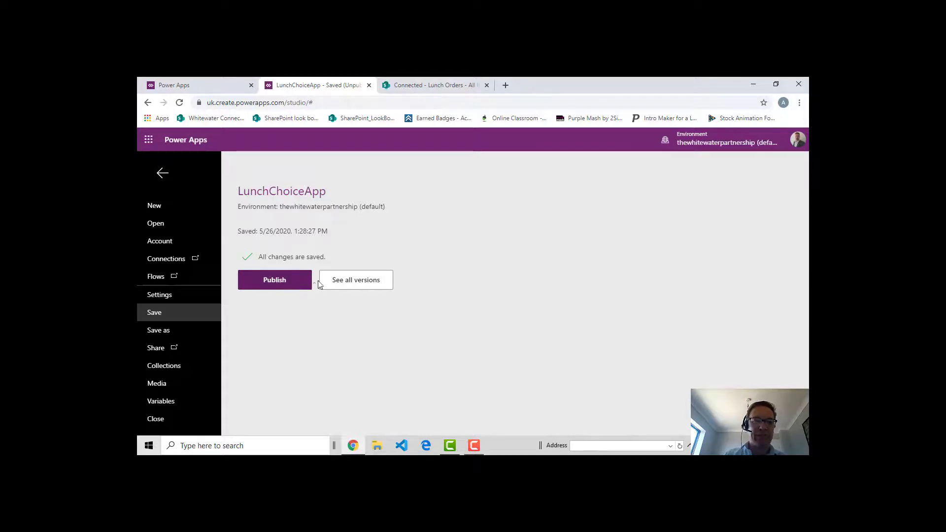
{"action": "left_click", "coordinate": [282, 285]}
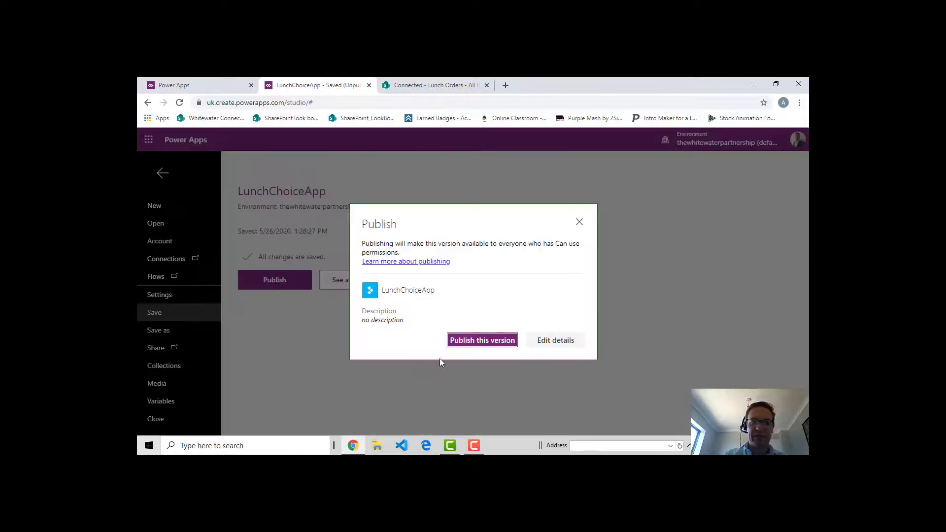
{"action": "left_click", "coordinate": [468, 341]}
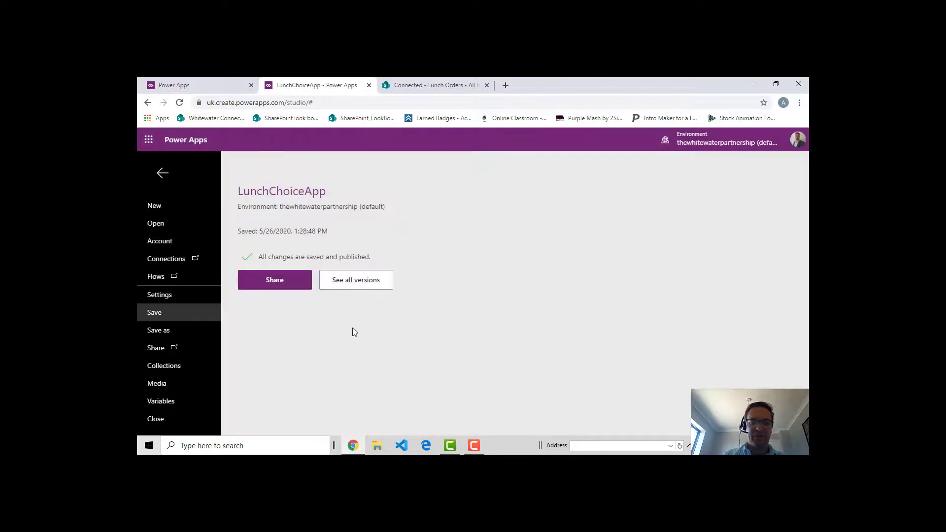
Step: Examine the version history of LunchChoiceApp and the options available for Version 5, and close the versions page
{"action": "left_click", "coordinate": [361, 286]}
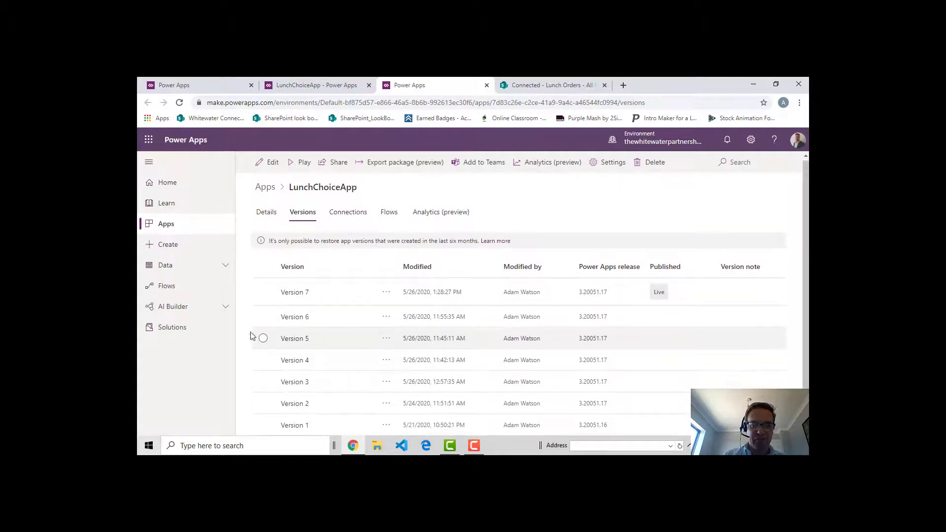
{"action": "left_click", "coordinate": [386, 339]}
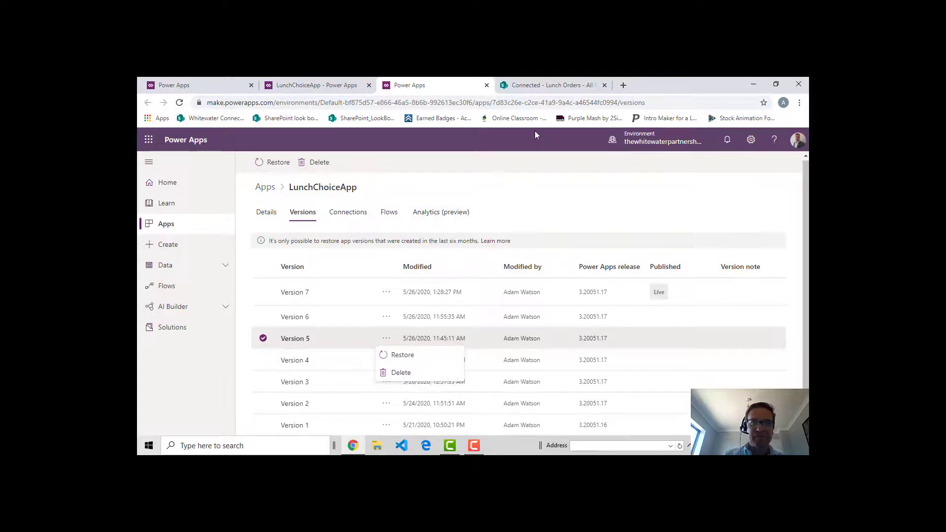
{"action": "left_click", "coordinate": [488, 86]}
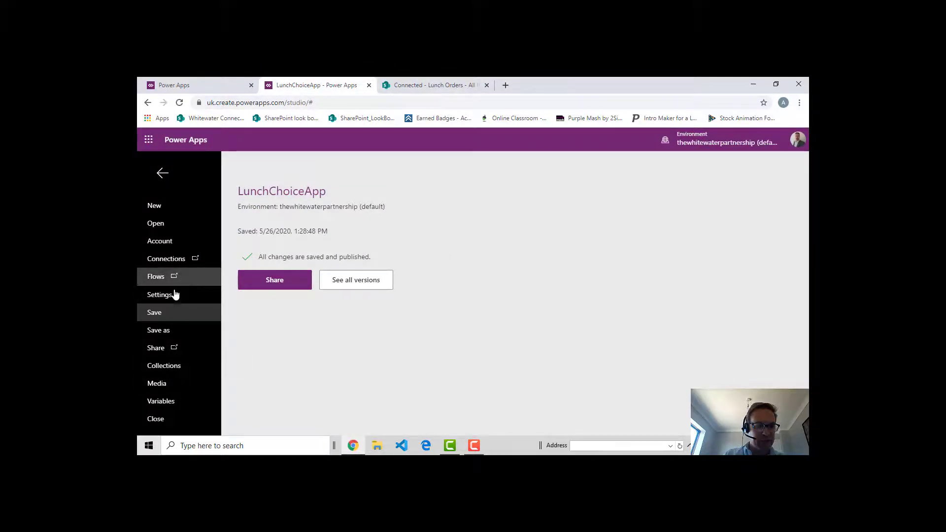
Step: Change the app's icon in its settings to a gear on a purple background
{"action": "left_click", "coordinate": [158, 300]}
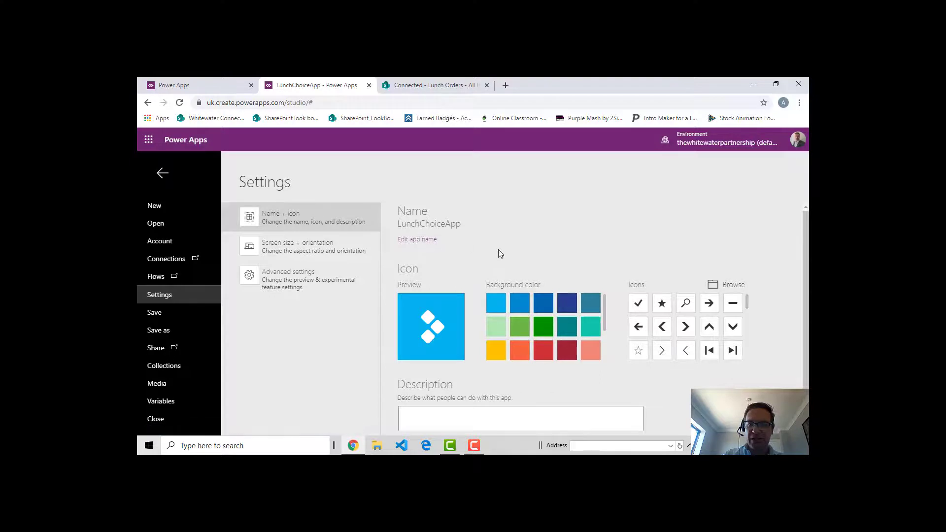
{"action": "scroll", "coordinate": [498, 252], "scroll_direction": "down", "scroll_amount": 1}
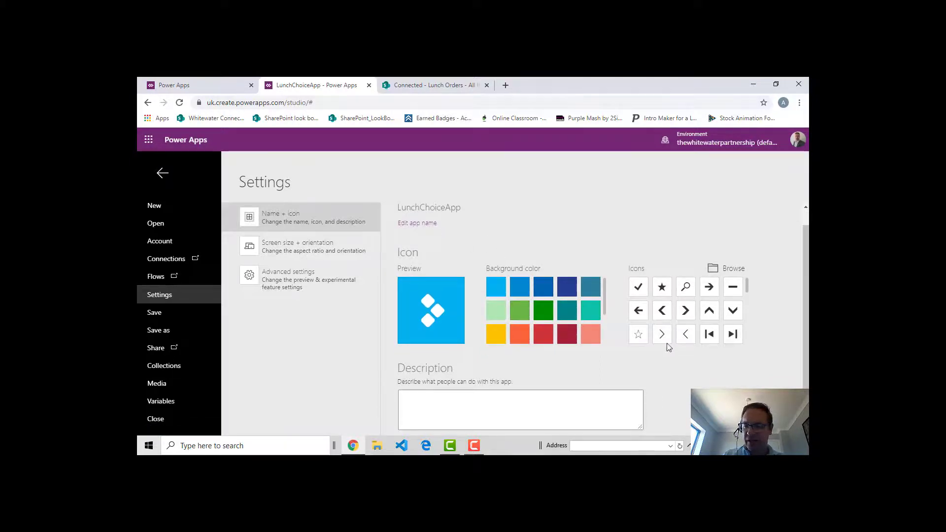
{"action": "left_click_drag", "start_coordinate": [746, 295], "coordinate": [743, 315]}
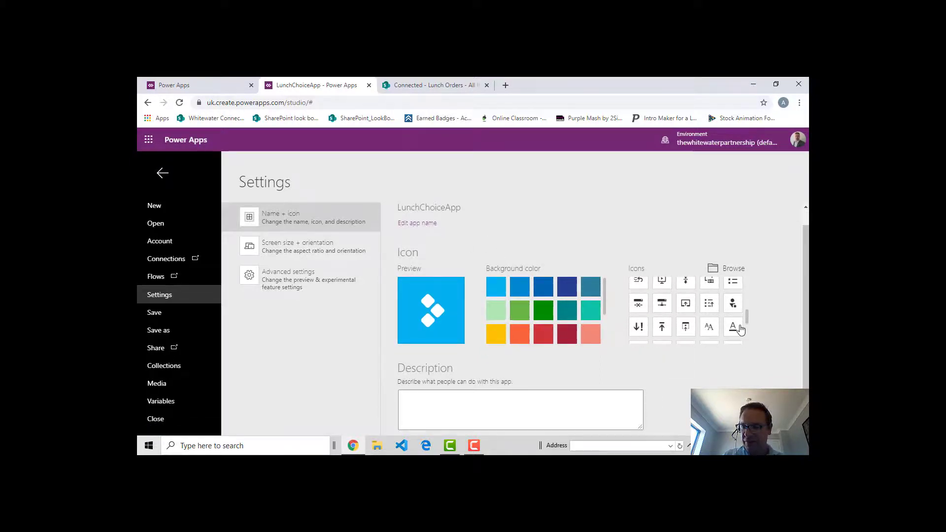
{"action": "left_click", "coordinate": [662, 303]}
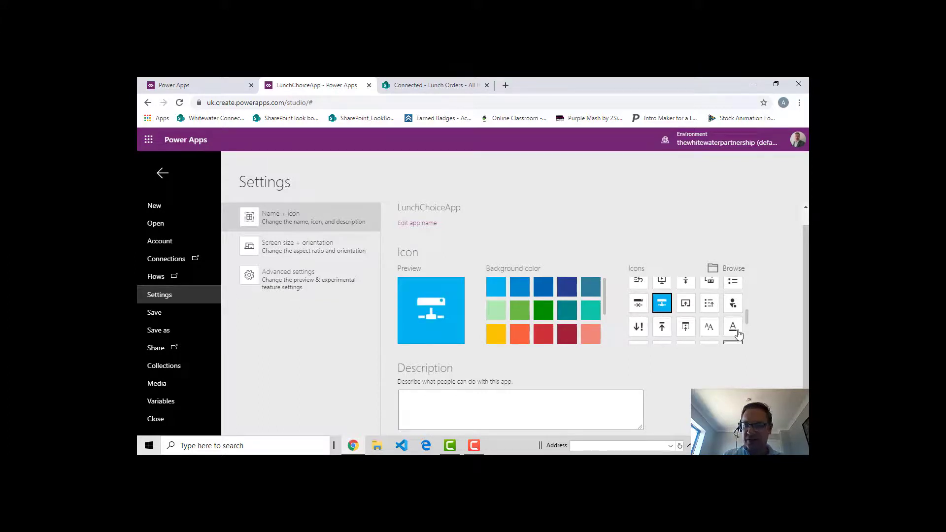
{"action": "left_click_drag", "start_coordinate": [746, 316], "coordinate": [749, 287]}
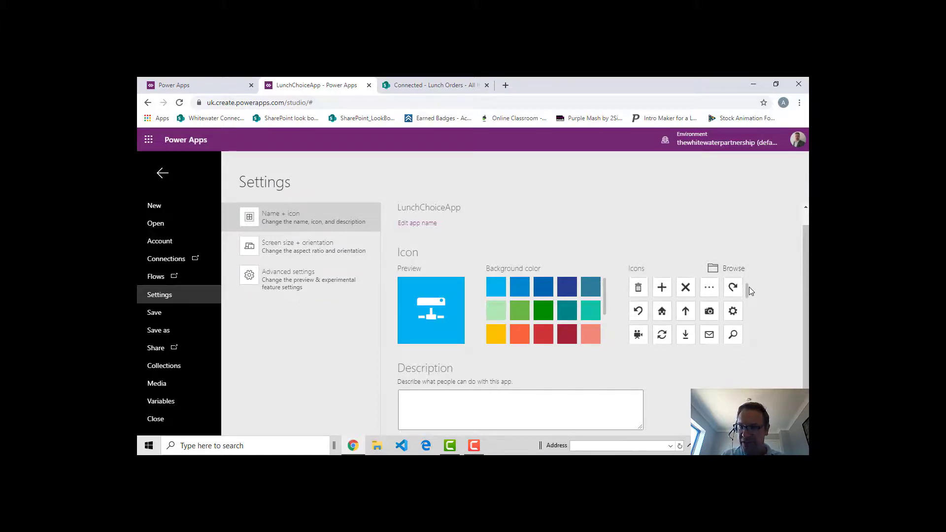
{"action": "left_click", "coordinate": [733, 320]}
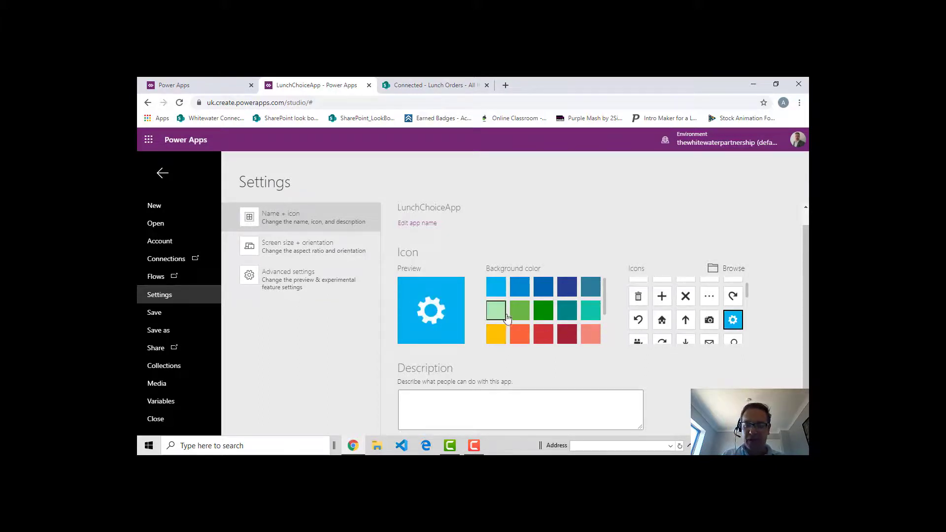
{"action": "left_click", "coordinate": [543, 310]}
{"action": "scroll", "coordinate": [559, 330], "scroll_direction": "down", "scroll_amount": 2}
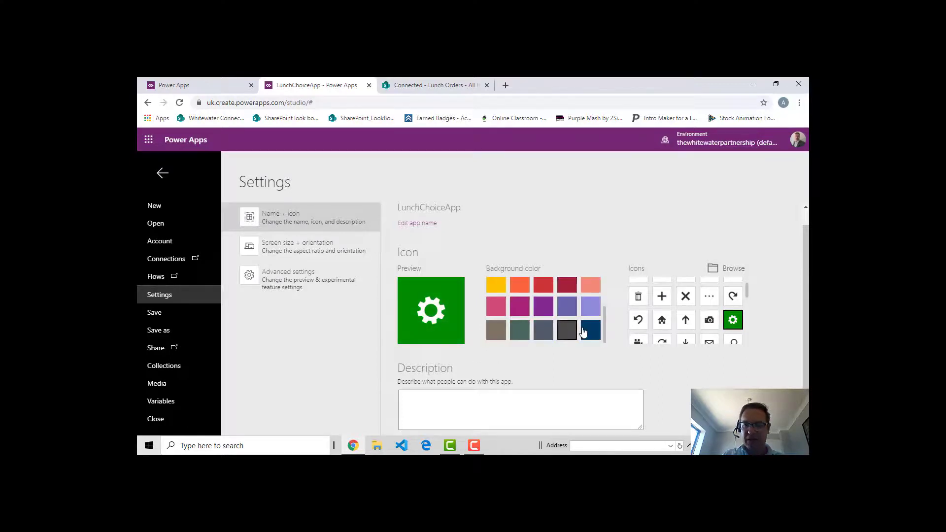
{"action": "left_click", "coordinate": [590, 329]}
{"action": "left_click", "coordinate": [547, 308]}
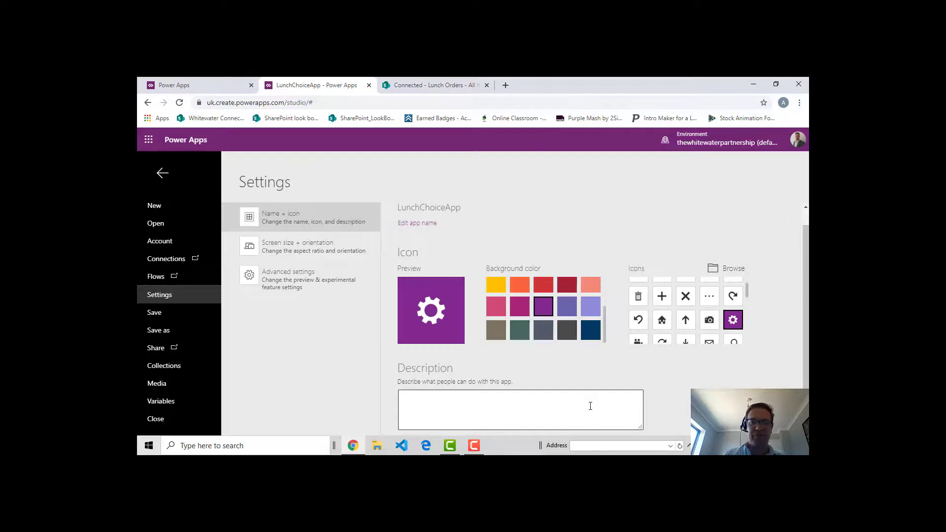
Step: Examine the app's screen size, orientation and advanced settings, and return to the Orders screen in the editor
{"action": "left_click", "coordinate": [318, 248]}
{"action": "scroll", "coordinate": [680, 345], "scroll_direction": "down", "scroll_amount": 3}
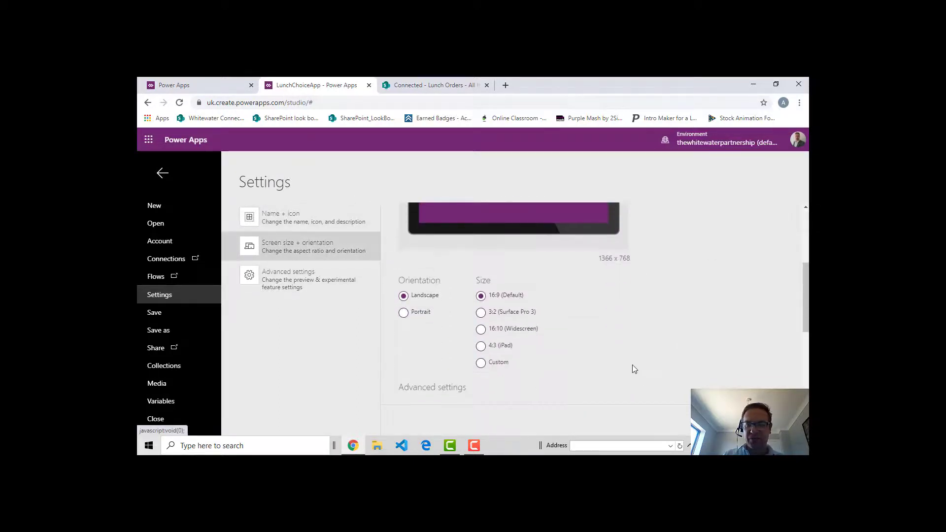
{"action": "scroll", "coordinate": [632, 368], "scroll_direction": "up", "scroll_amount": 1}
{"action": "scroll", "coordinate": [634, 369], "scroll_direction": "up", "scroll_amount": 2}
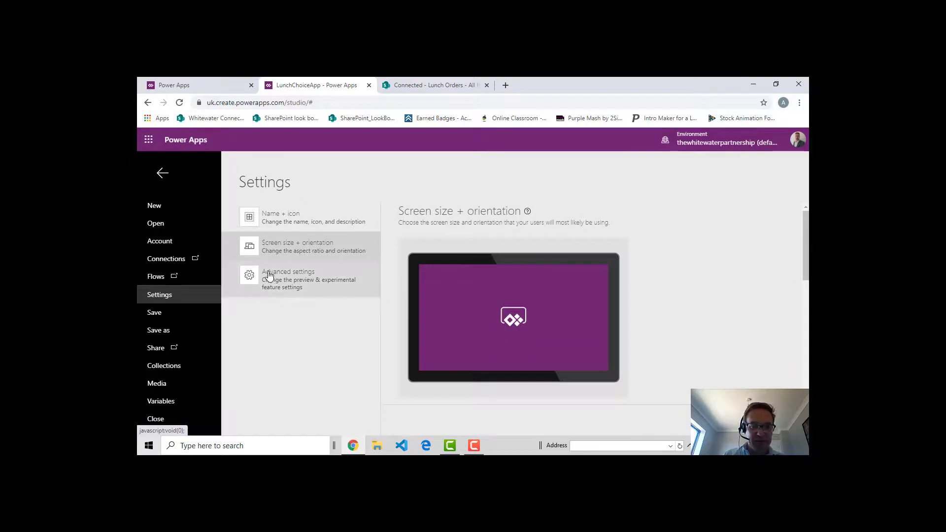
{"action": "left_click", "coordinate": [310, 286]}
{"action": "scroll", "coordinate": [603, 343], "scroll_direction": "down", "scroll_amount": 6}
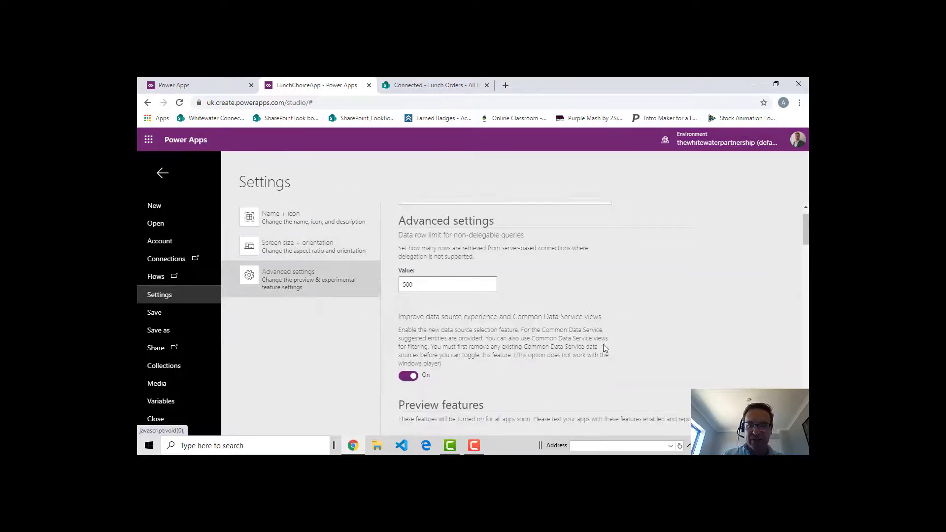
{"action": "scroll", "coordinate": [549, 341], "scroll_direction": "down", "scroll_amount": 4}
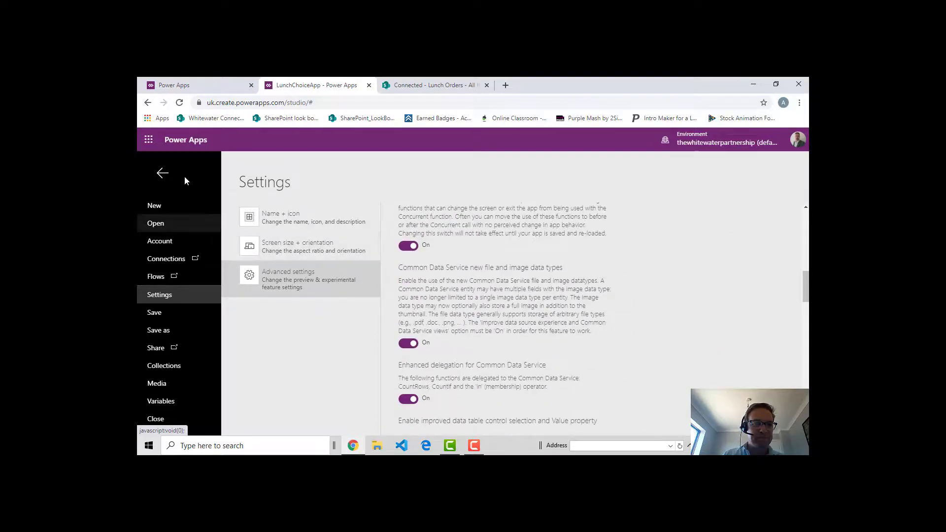
{"action": "left_click", "coordinate": [162, 173]}
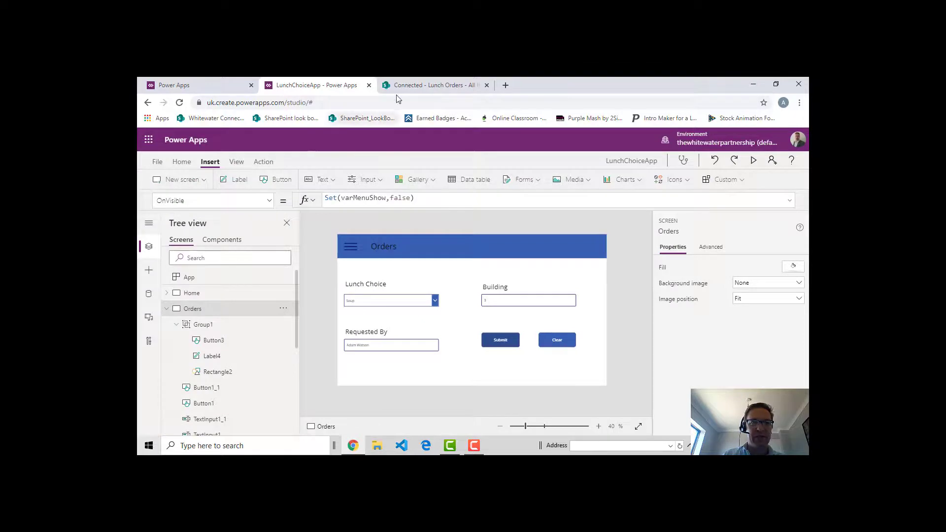
Step: Close the LunchChoiceApp editor, return to the refreshed Power Apps apps list and deselect the app
{"action": "left_click", "coordinate": [369, 86]}
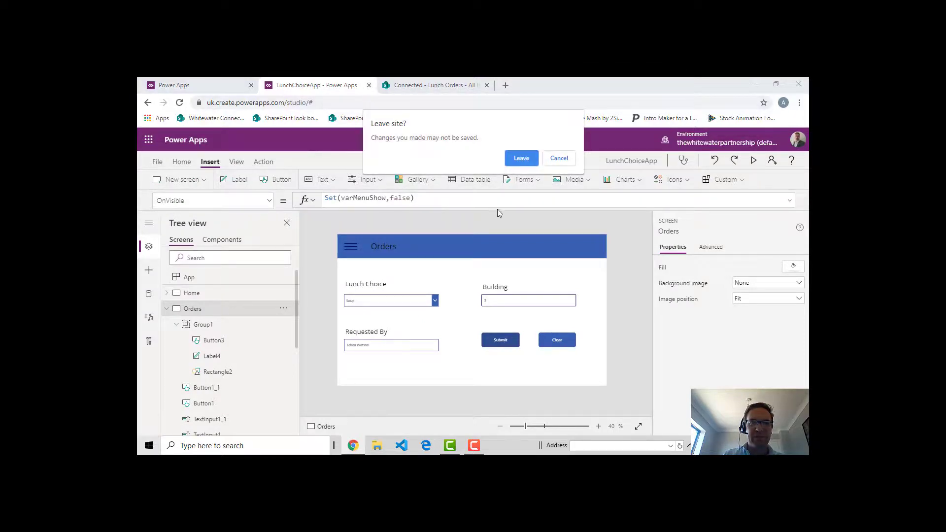
{"action": "left_click", "coordinate": [521, 158]}
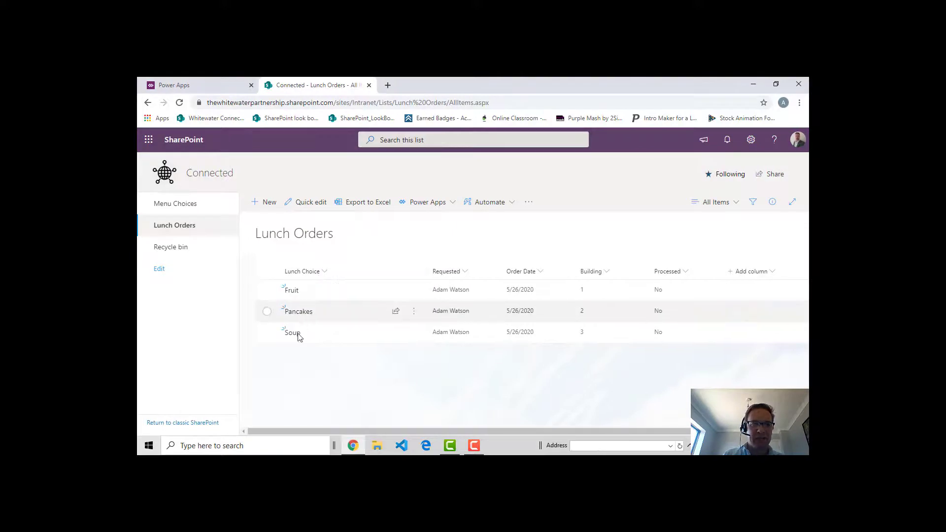
{"action": "left_click", "coordinate": [210, 86]}
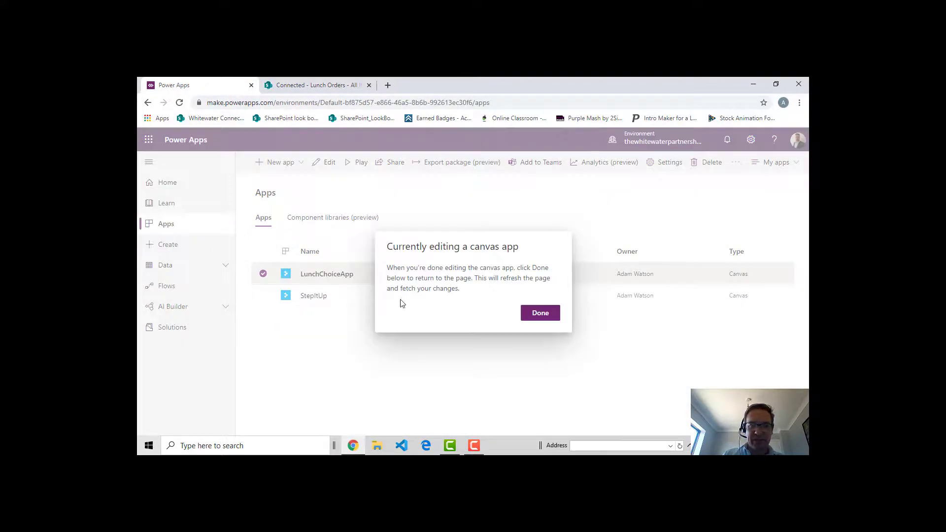
{"action": "left_click", "coordinate": [544, 316]}
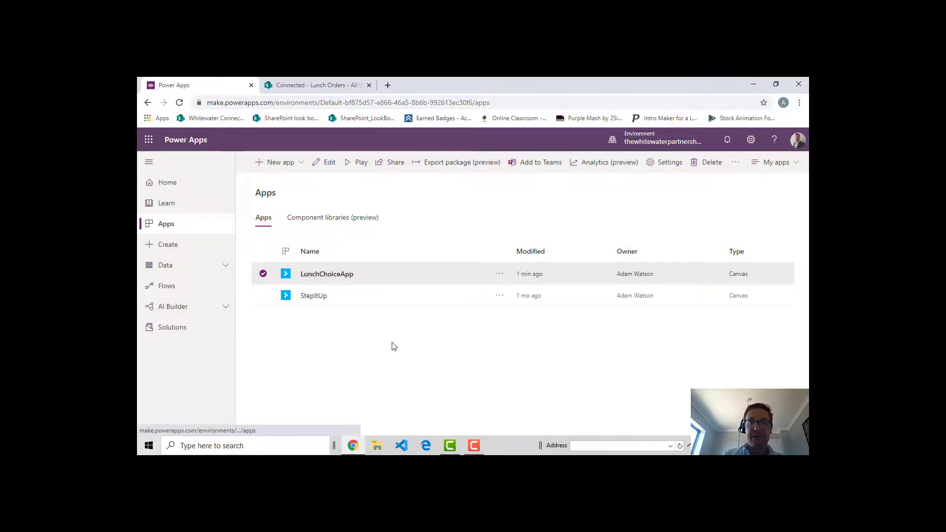
{"action": "left_click", "coordinate": [263, 274]}
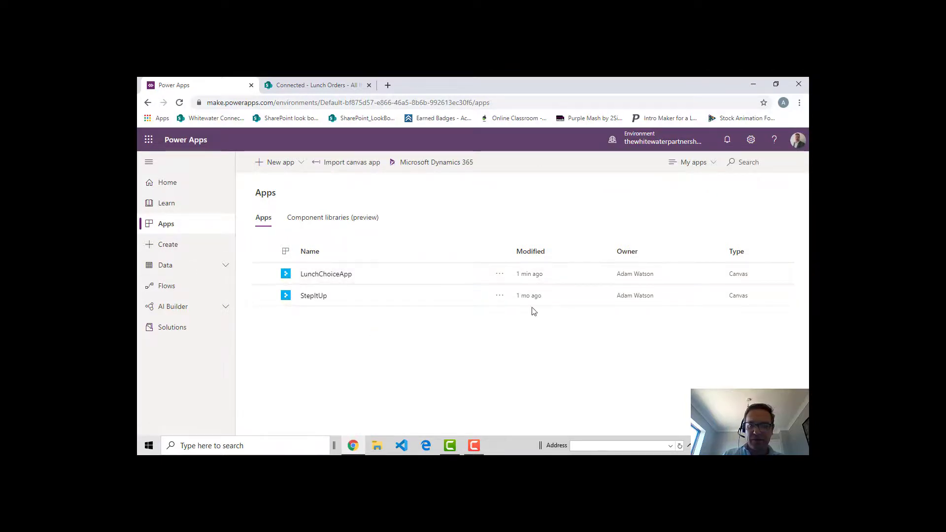
Step: Share LunchChoiceApp with everyone in the organisation as users and close the sharing pane
{"action": "left_click", "coordinate": [499, 275]}
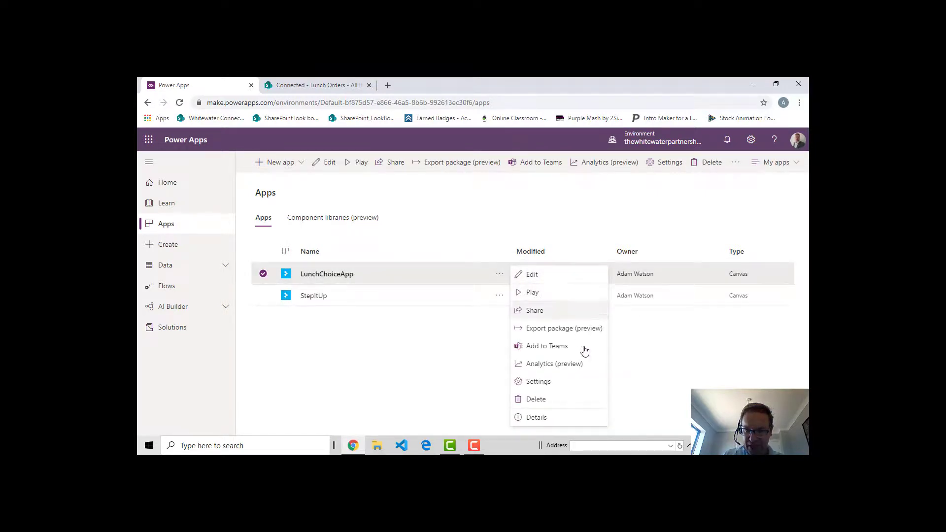
{"action": "left_click", "coordinate": [534, 310]}
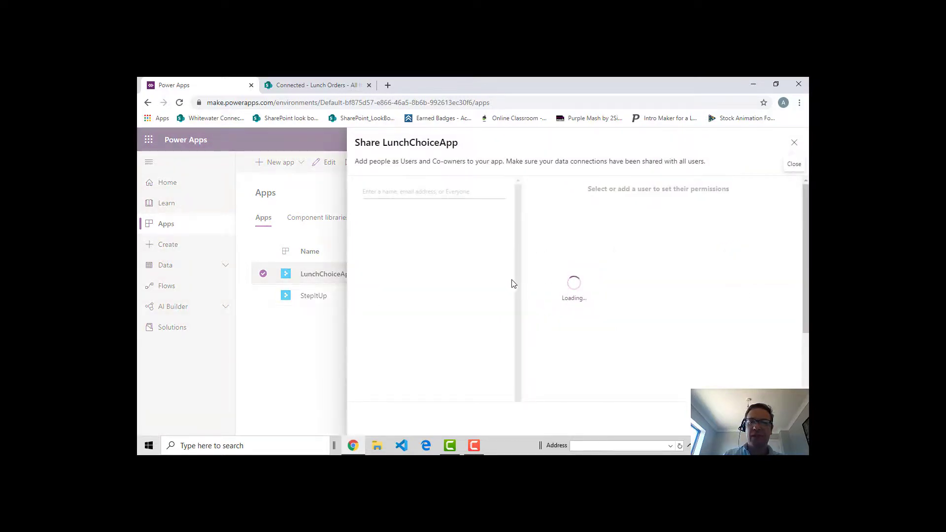
{"action": "left_click", "coordinate": [433, 192]}
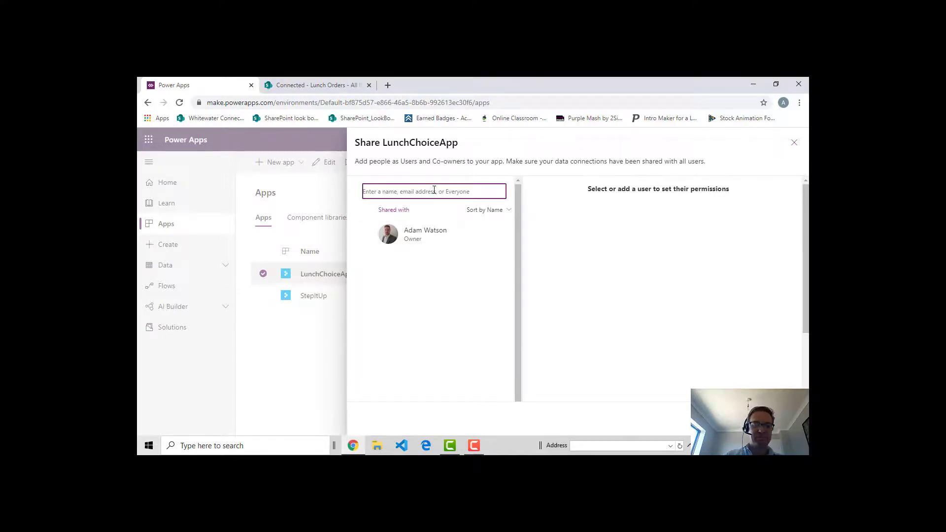
{"action": "type", "text": "every"}
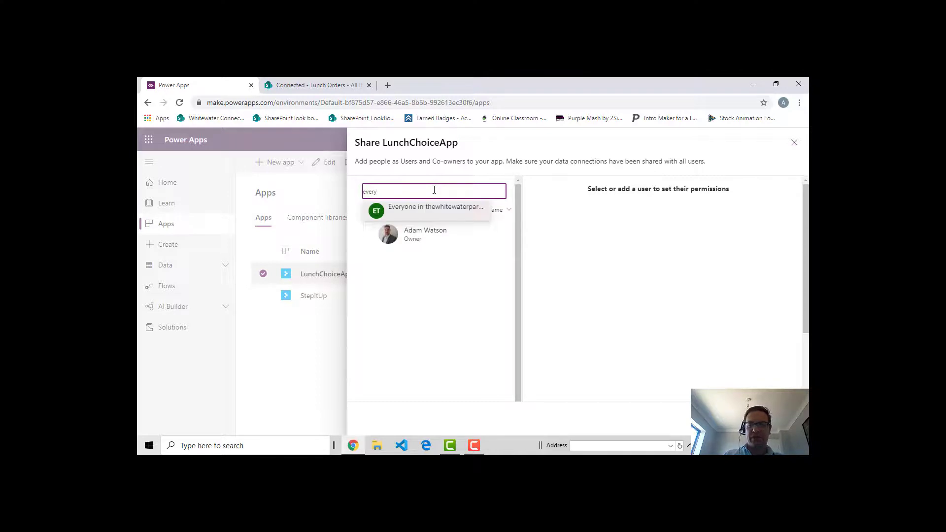
{"action": "left_click", "coordinate": [427, 213]}
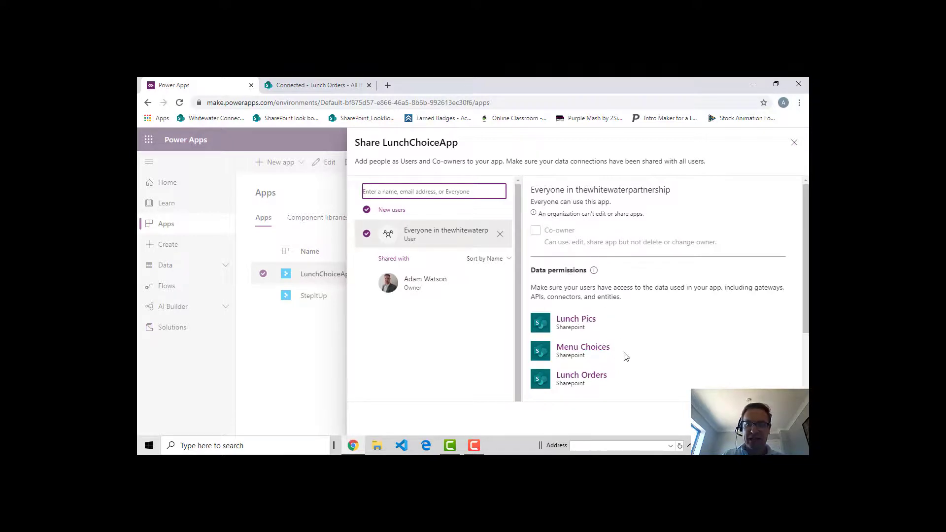
{"action": "scroll", "coordinate": [632, 380], "scroll_direction": "down", "scroll_amount": 2}
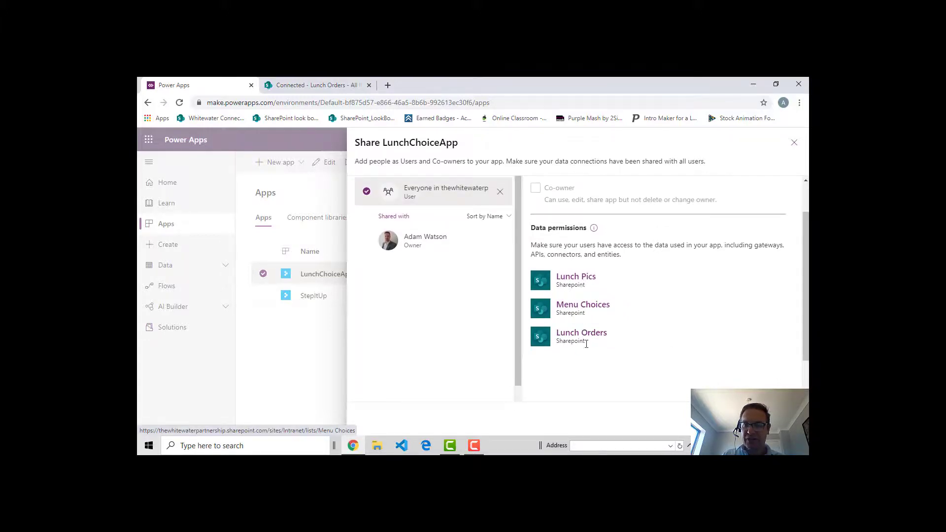
{"action": "left_click", "coordinate": [737, 419]}
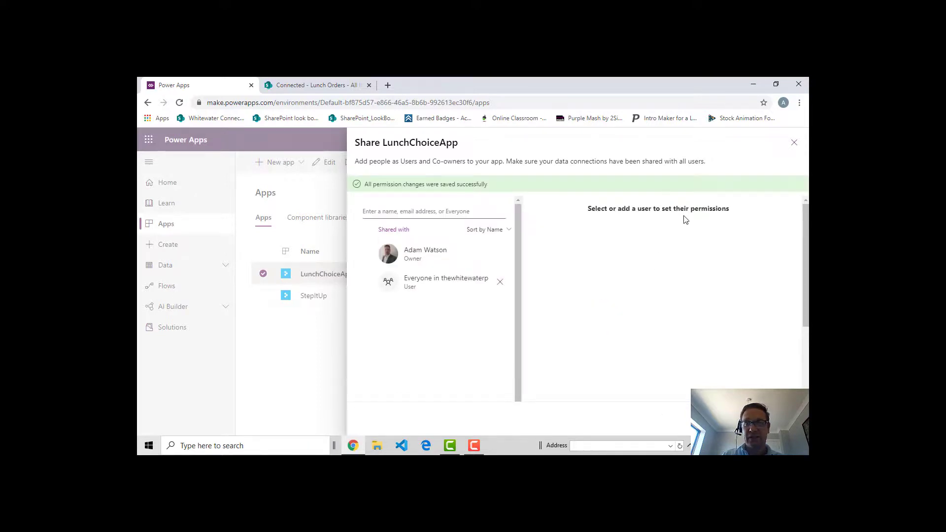
{"action": "left_click", "coordinate": [794, 143]}
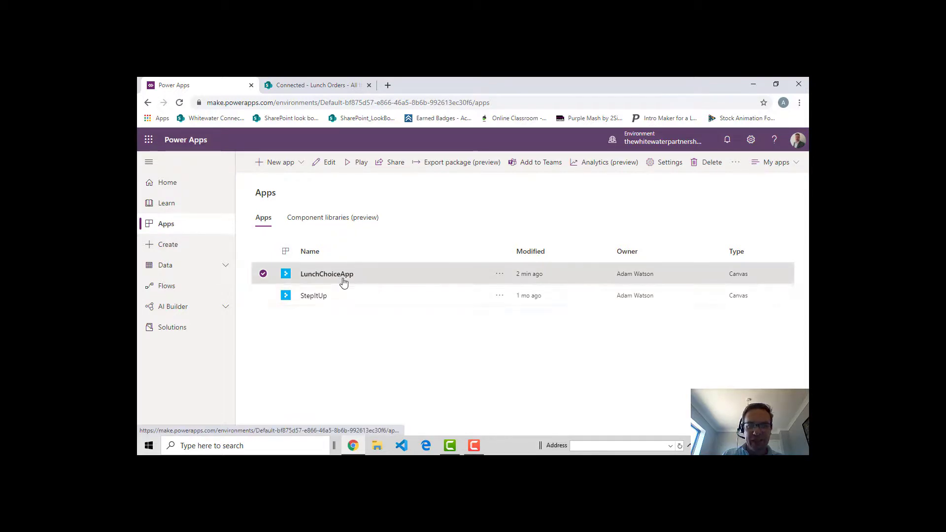
Step: Run the published LunchChoiceApp from the apps list
{"action": "left_click", "coordinate": [263, 275]}
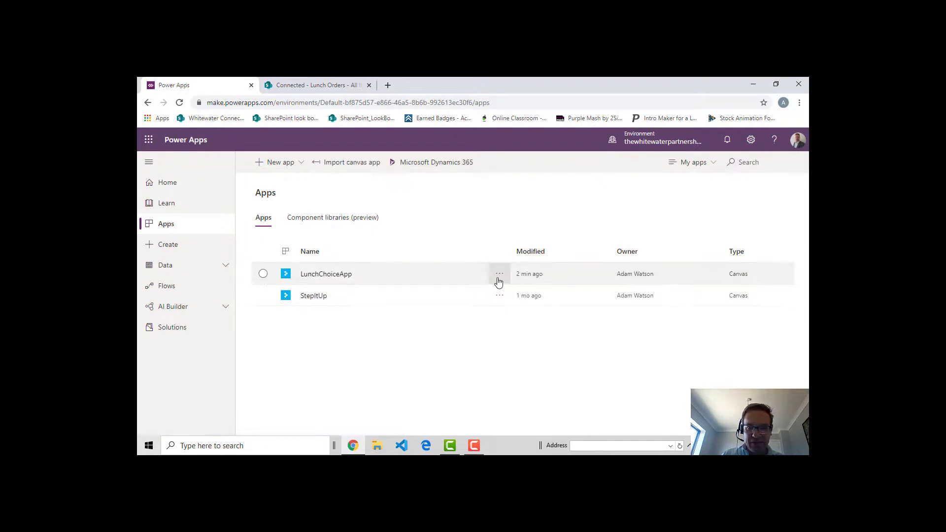
{"action": "left_click", "coordinate": [329, 275]}
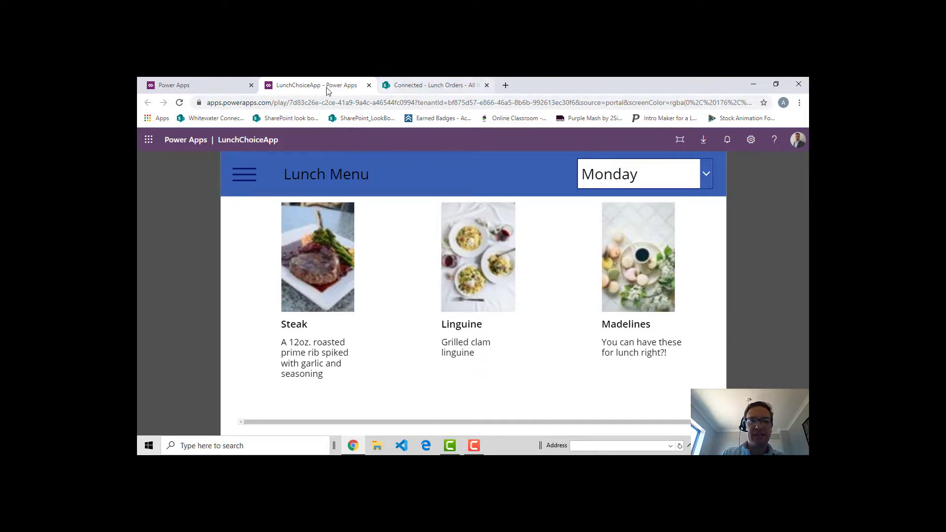
Step: Open the Connected SharePoint site's home page for editing and add a Microsoft PowerApps (Preview) web part above the news
{"action": "left_click", "coordinate": [421, 85]}
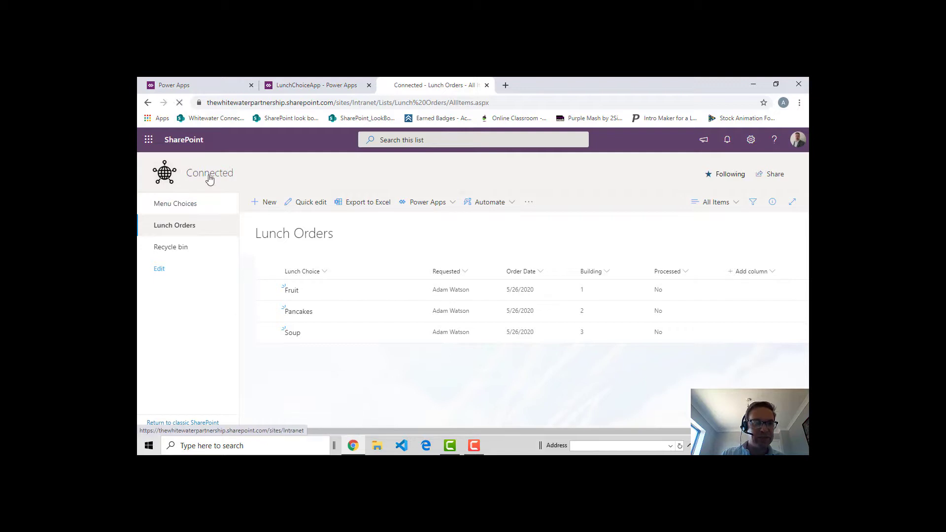
{"action": "left_click", "coordinate": [209, 175]}
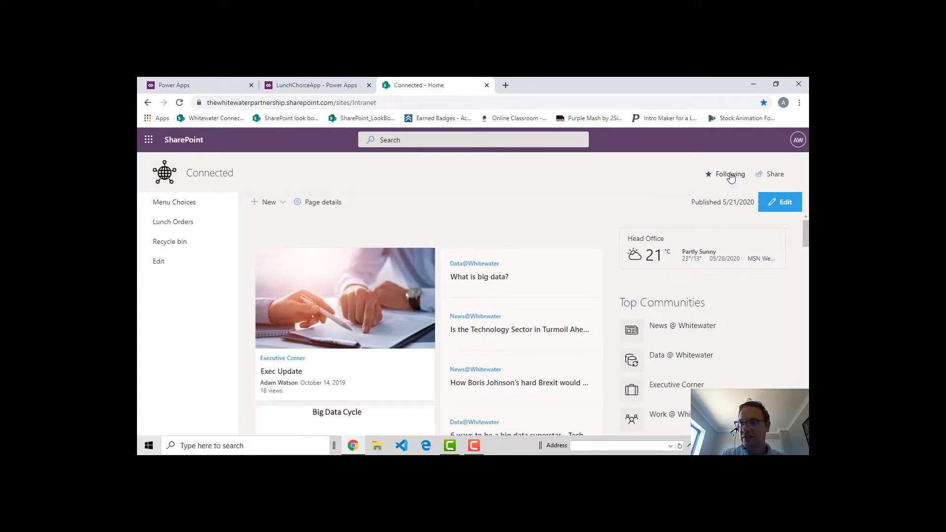
{"action": "left_click", "coordinate": [785, 203]}
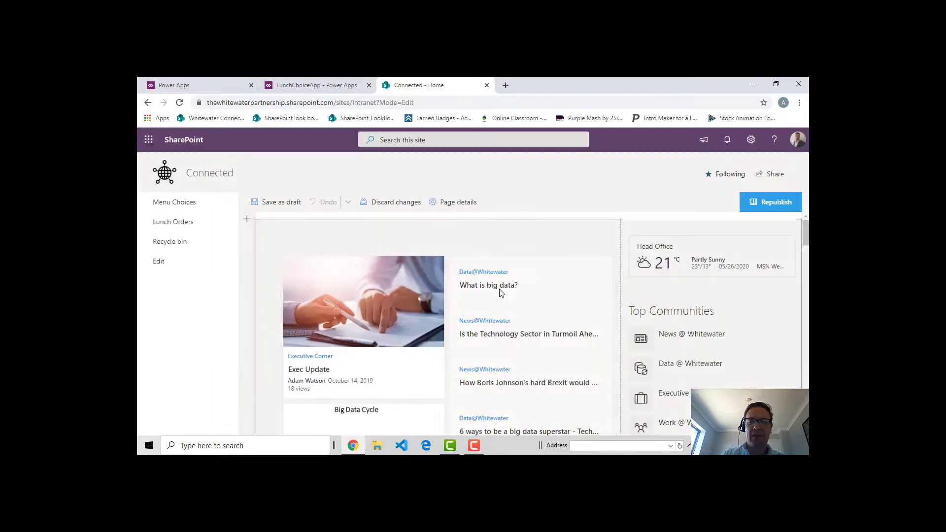
{"action": "left_click", "coordinate": [448, 247]}
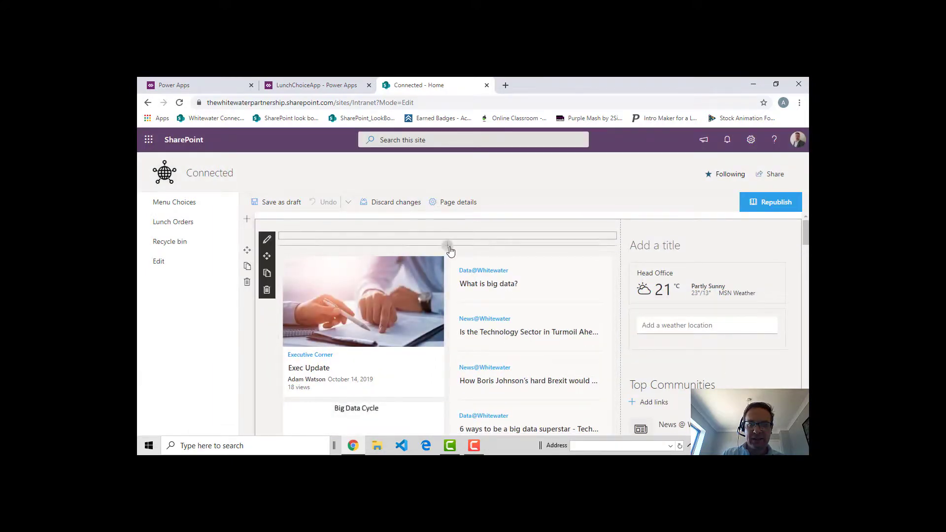
{"action": "left_click", "coordinate": [449, 247]}
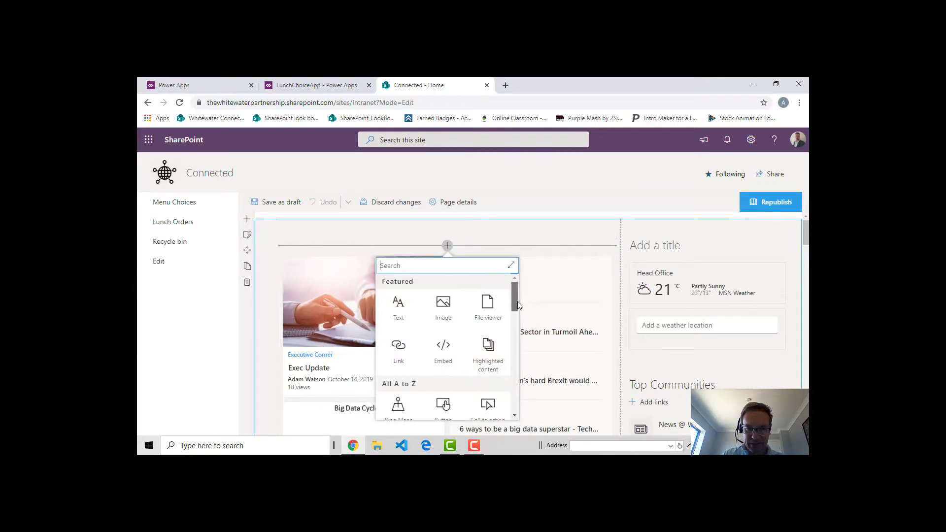
{"action": "left_click_drag", "start_coordinate": [517, 300], "coordinate": [518, 369]}
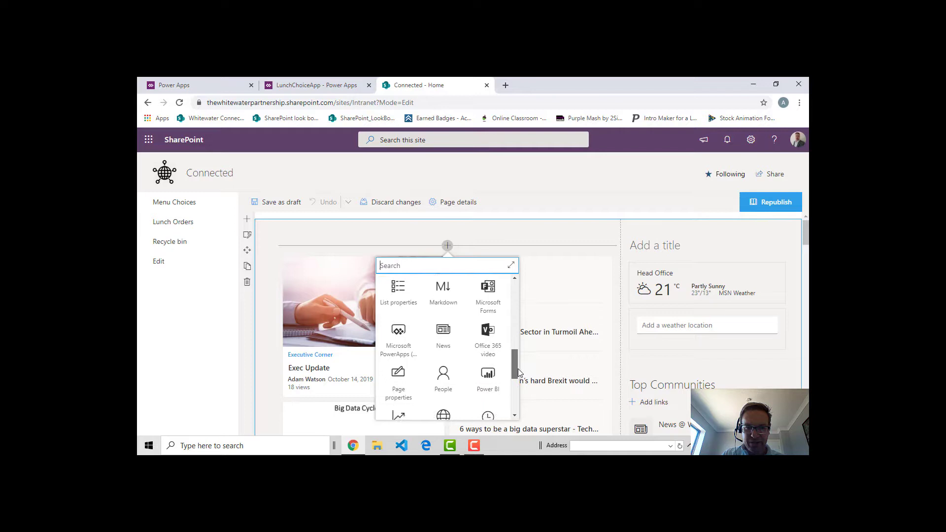
{"action": "left_click", "coordinate": [407, 344]}
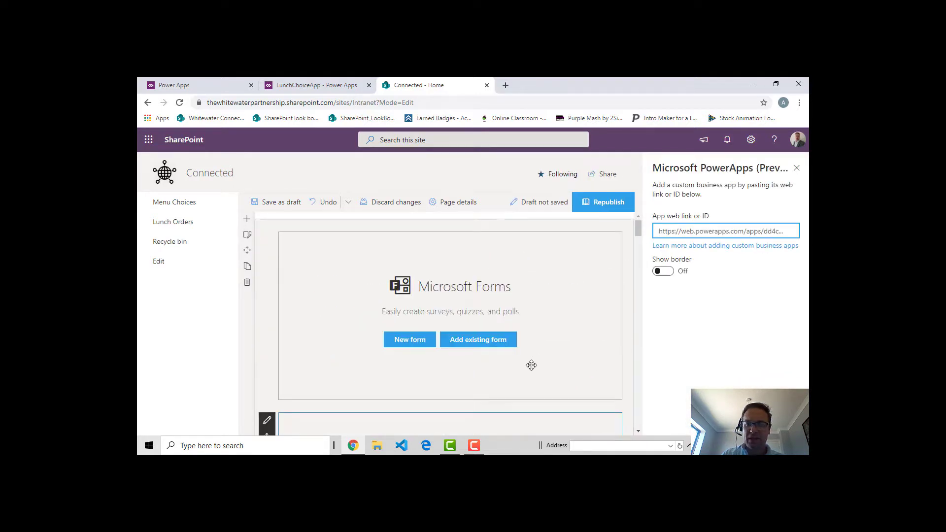
Step: Delete the unneeded Microsoft Forms web part above the PowerApps web part
{"action": "scroll", "coordinate": [589, 310], "scroll_direction": "down", "scroll_amount": 6}
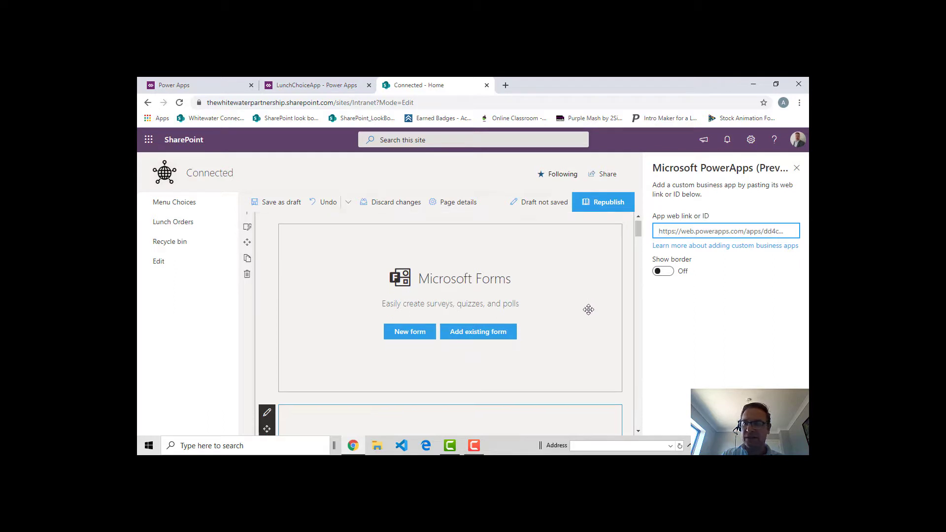
{"action": "scroll", "coordinate": [591, 314], "scroll_direction": "up", "scroll_amount": 4}
{"action": "scroll", "coordinate": [589, 312], "scroll_direction": "down", "scroll_amount": 1}
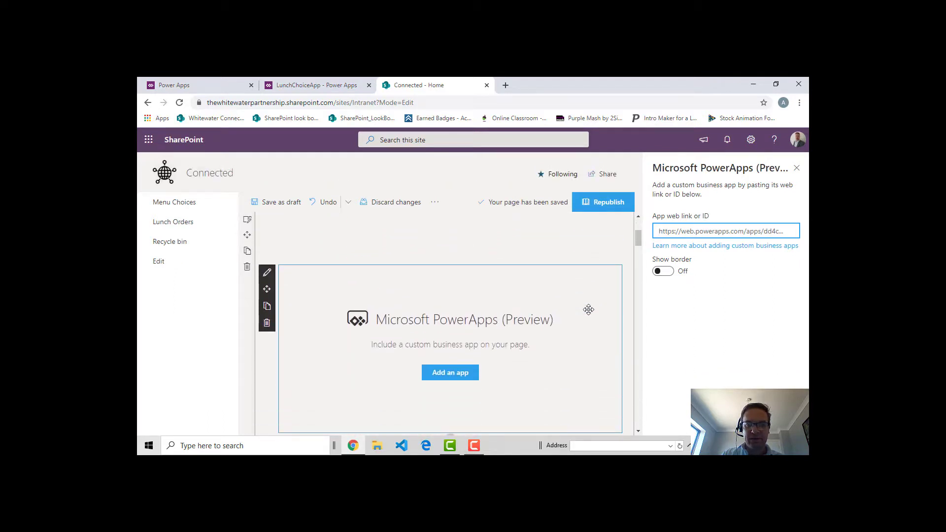
{"action": "scroll", "coordinate": [565, 304], "scroll_direction": "up", "scroll_amount": 3}
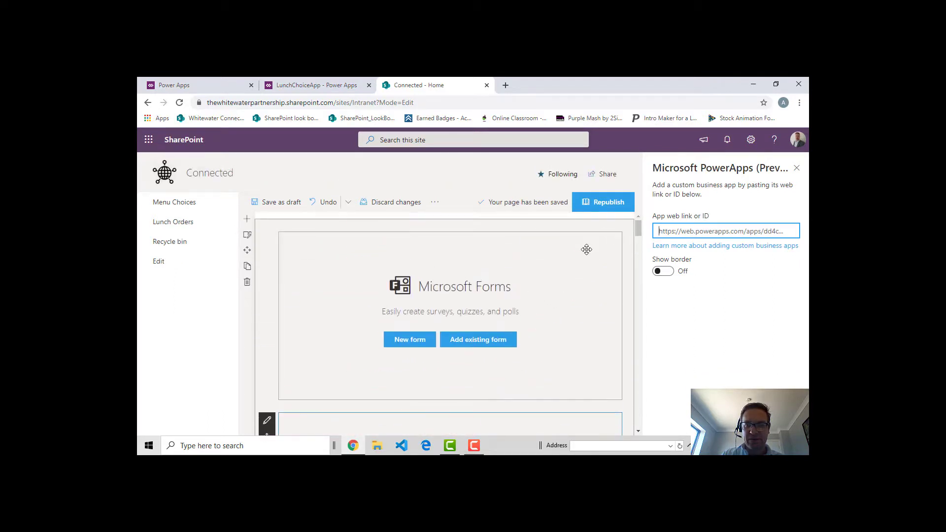
{"action": "left_click", "coordinate": [587, 249]}
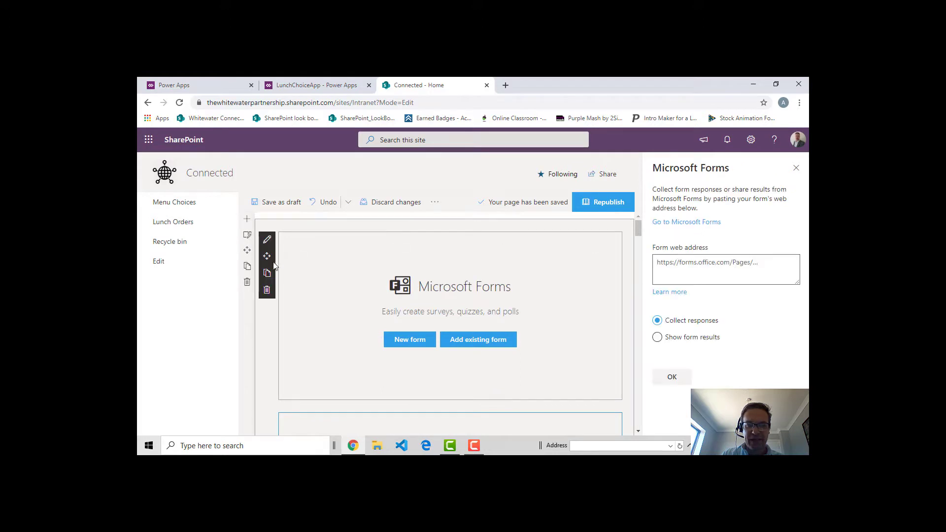
{"action": "left_click", "coordinate": [266, 290]}
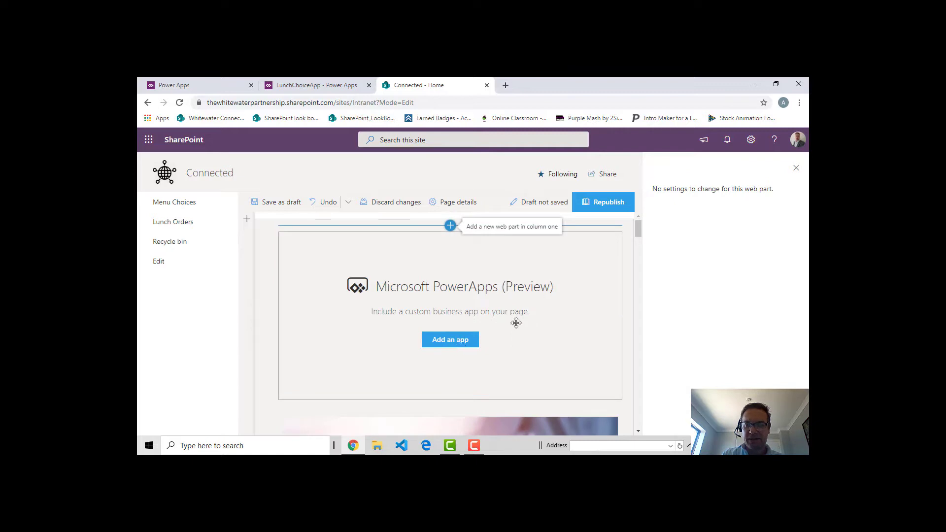
Step: Embed LunchChoiceApp in the PowerApps web part using the running app's web link, and save and republish the home page
{"action": "left_click", "coordinate": [471, 346]}
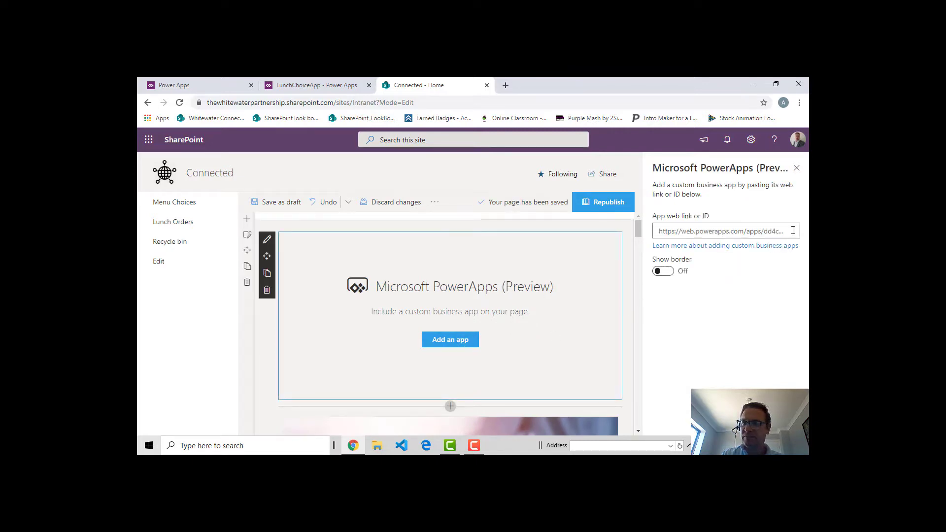
{"action": "left_click", "coordinate": [321, 87]}
{"action": "key", "text": "ctrl+l"}
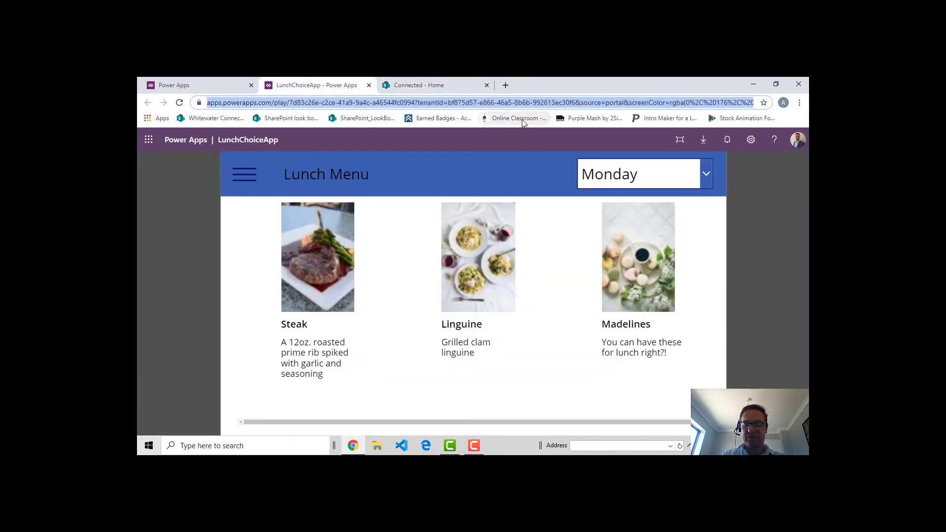
{"action": "left_click", "coordinate": [438, 86]}
{"action": "left_click", "coordinate": [732, 235]}
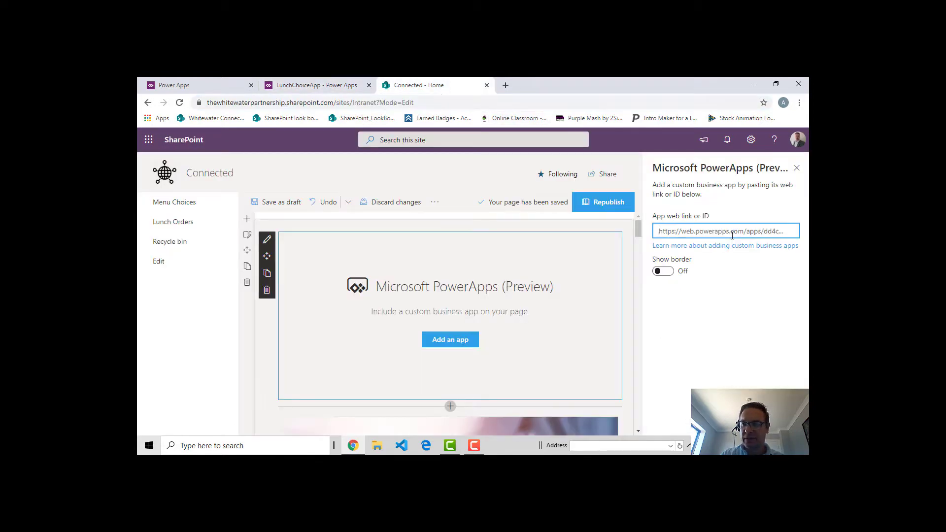
{"action": "key", "text": "ctrl+v"}
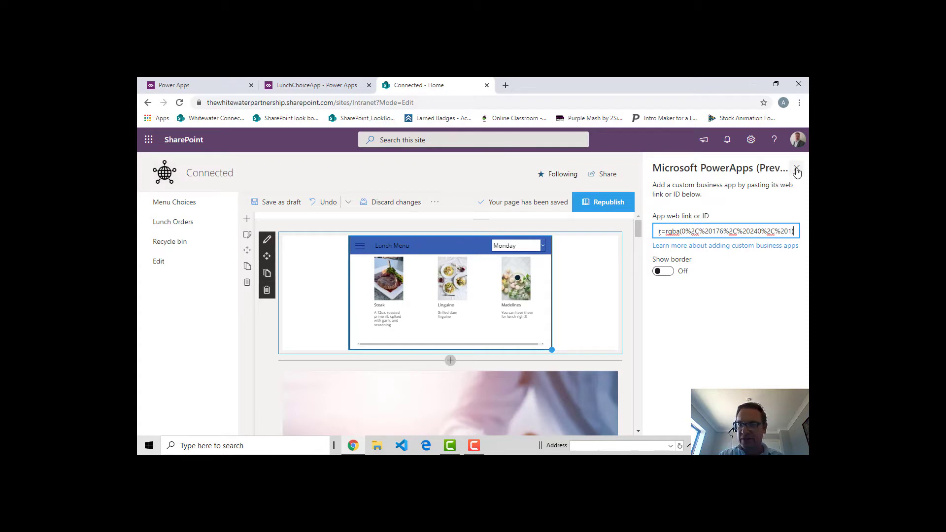
{"action": "left_click", "coordinate": [796, 170]}
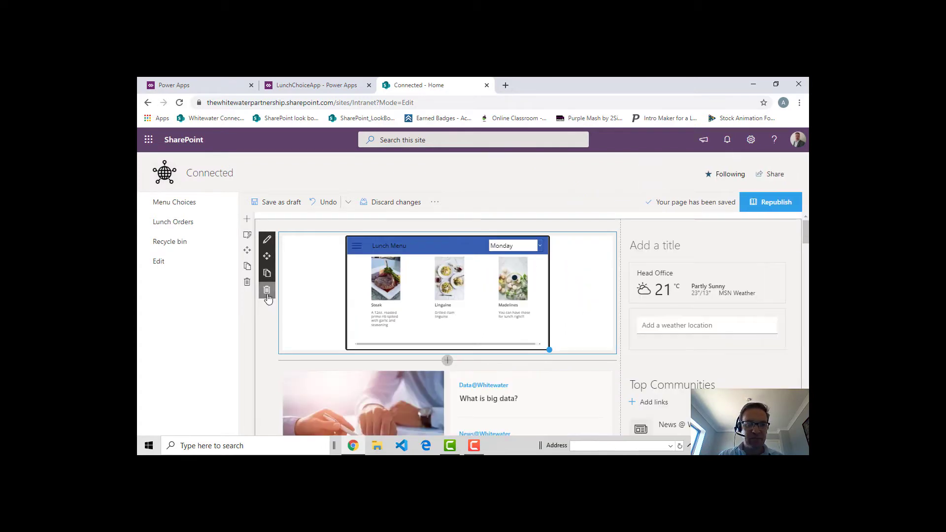
{"action": "left_click", "coordinate": [285, 202]}
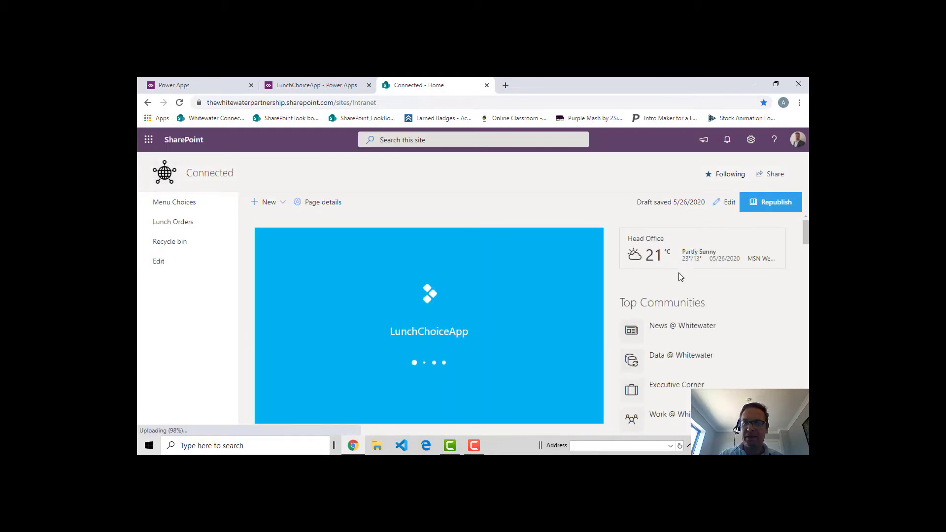
{"action": "left_click", "coordinate": [768, 207]}
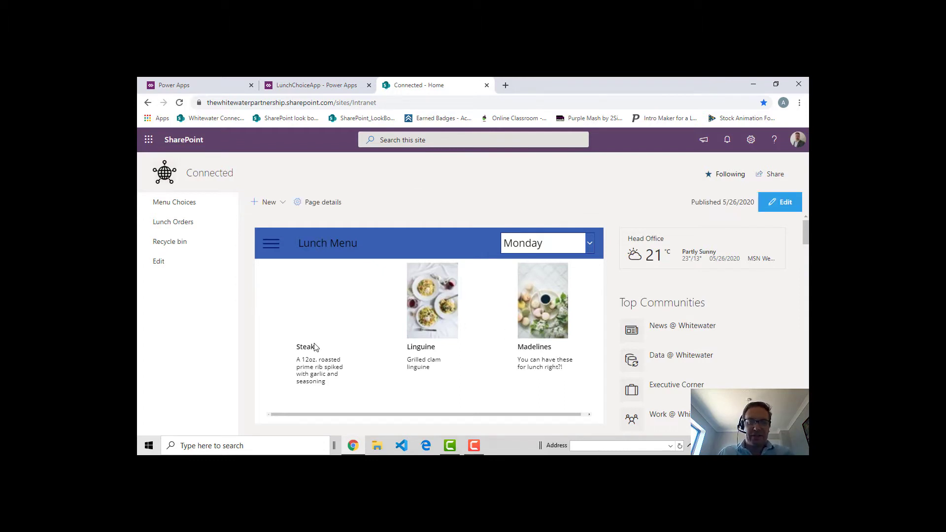
Step: Test the embedded app's navigation by opening the Orders screen, toggling the menu and returning to the Lunch Menu screen
{"action": "left_click", "coordinate": [271, 244]}
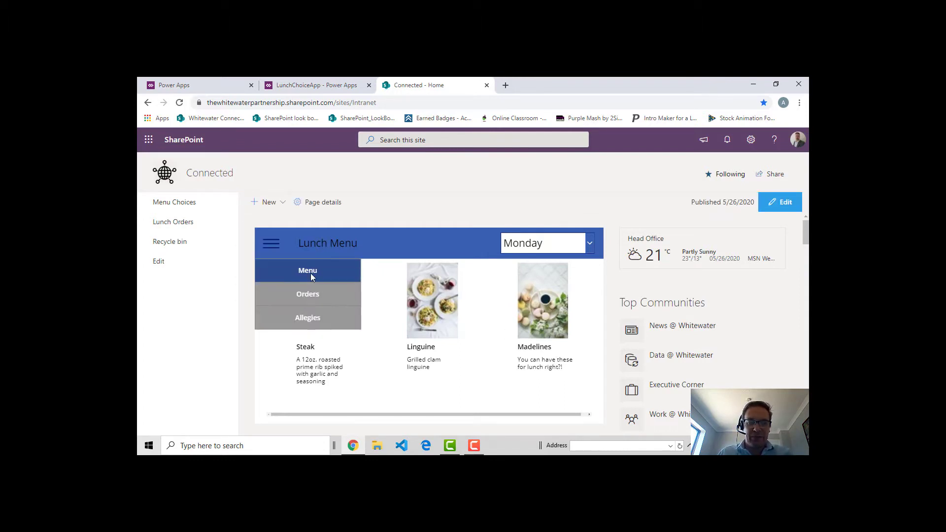
{"action": "left_click", "coordinate": [309, 292]}
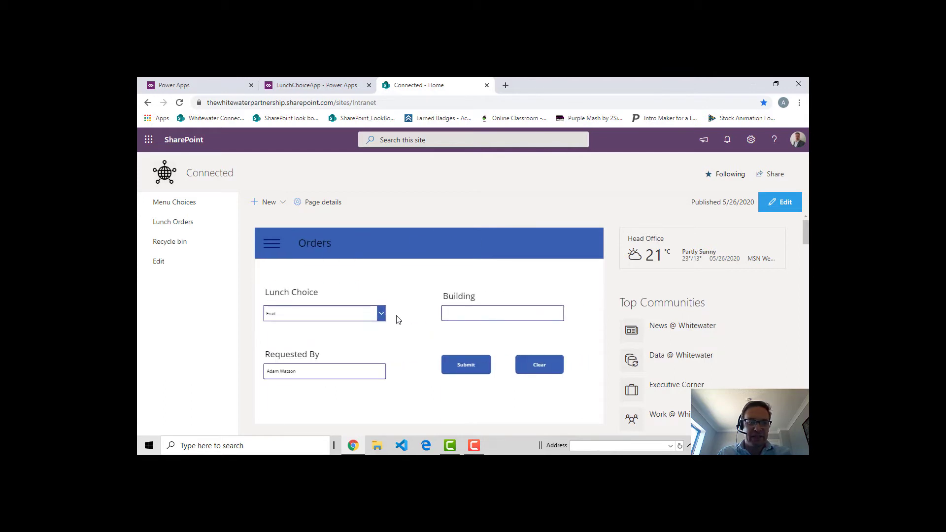
{"action": "left_click", "coordinate": [272, 244]}
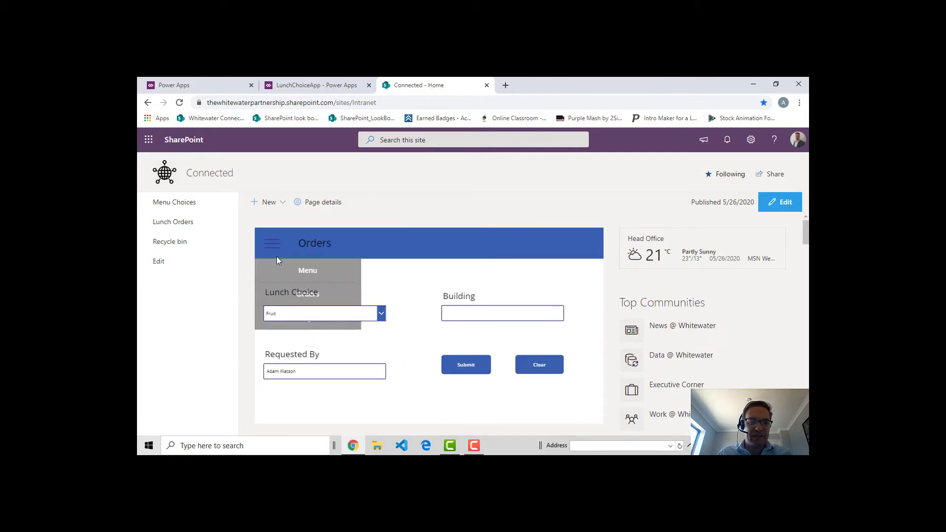
{"action": "left_click", "coordinate": [271, 245]}
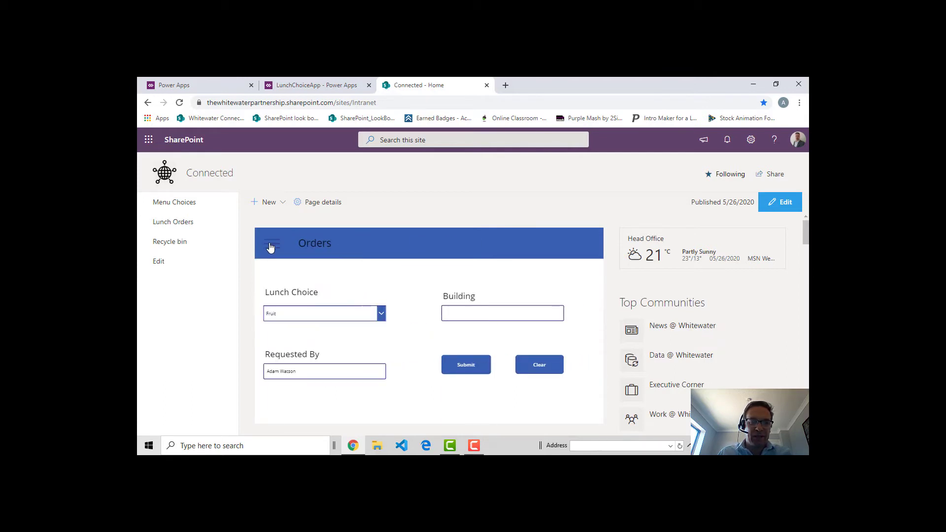
{"action": "left_click", "coordinate": [271, 248]}
{"action": "left_click", "coordinate": [323, 276]}
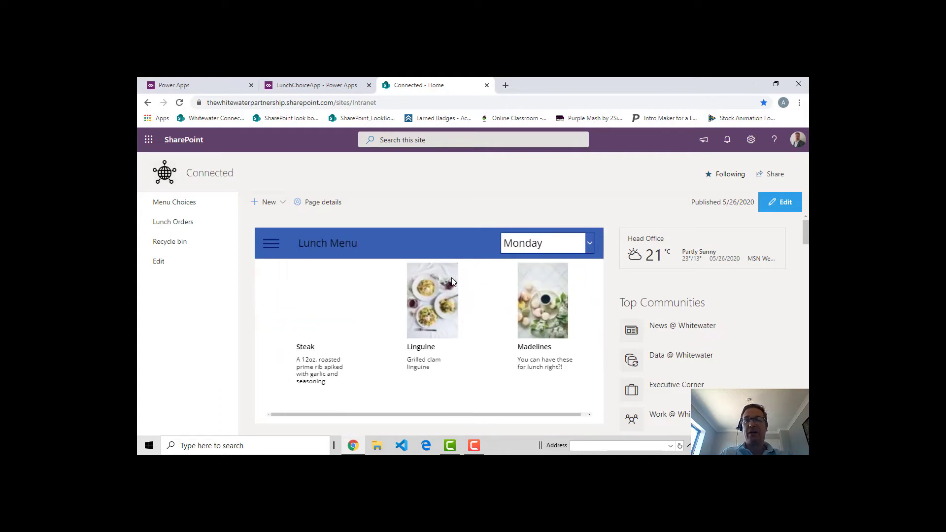